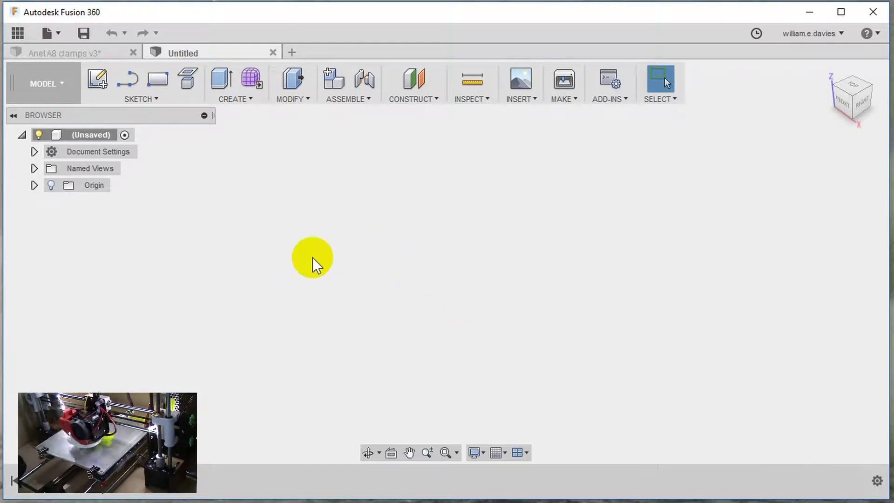
Step: Save the new empty design under the name 'Clamps'
click(84, 32)
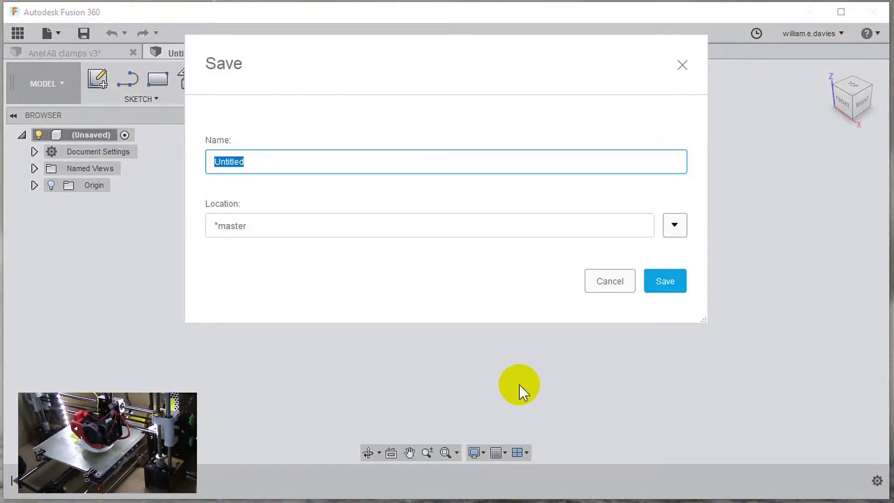
text(Clamps)
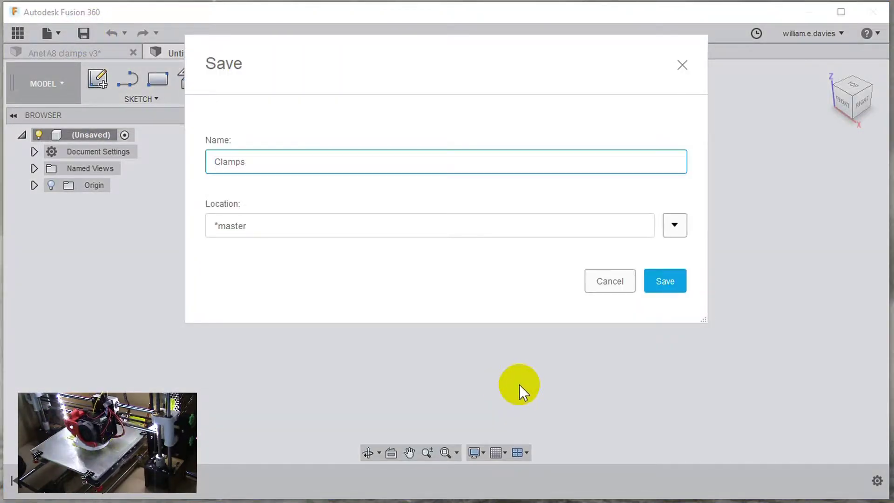
click(666, 281)
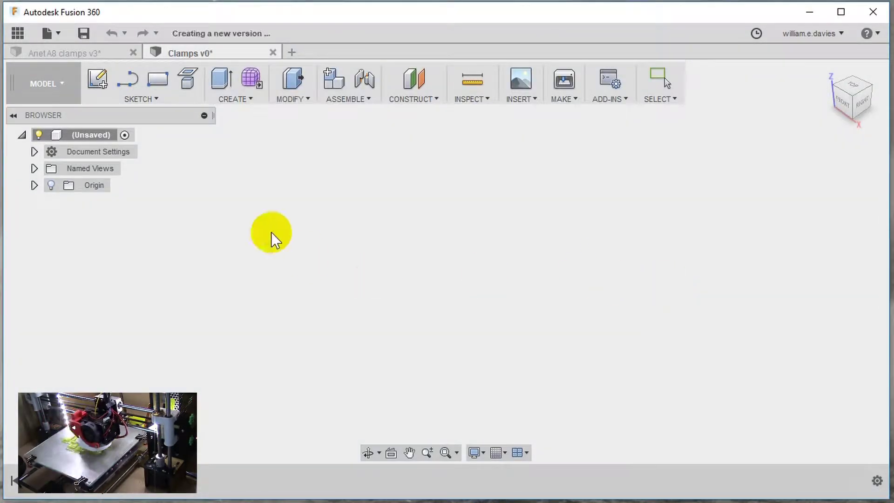
Step: Start a new sketch on the ground plane, viewed from the top
click(96, 81)
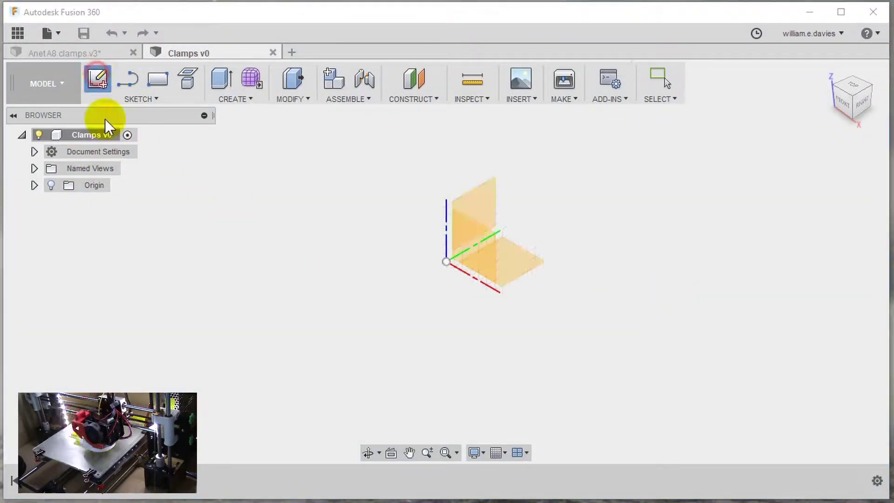
click(852, 88)
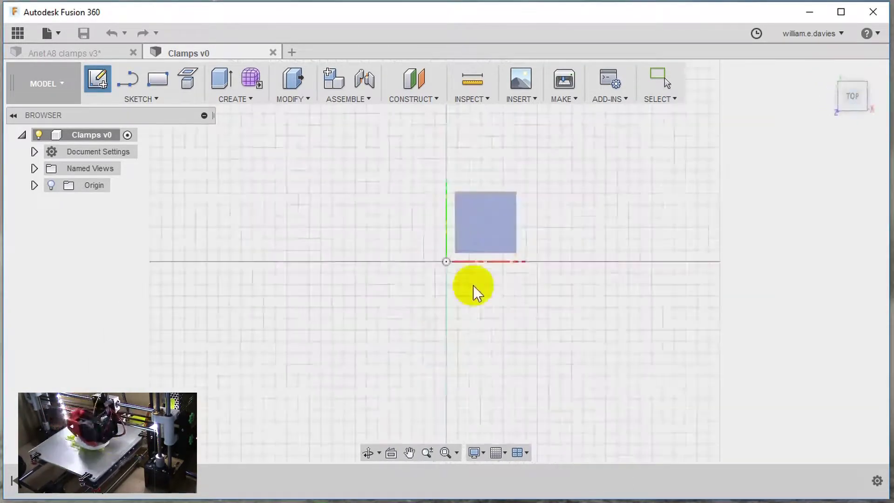
click(478, 228)
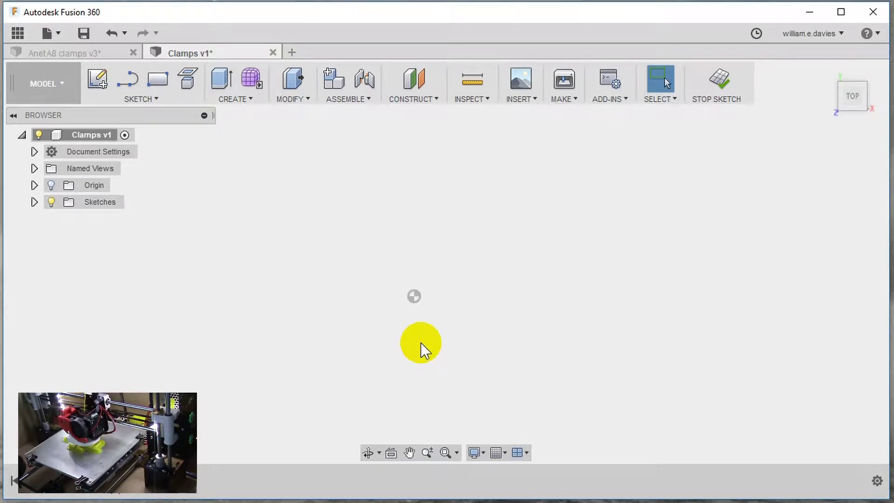
Step: Draw a 46 mm by 4 mm rectangle with one corner at the origin
key(r)
click(414, 295)
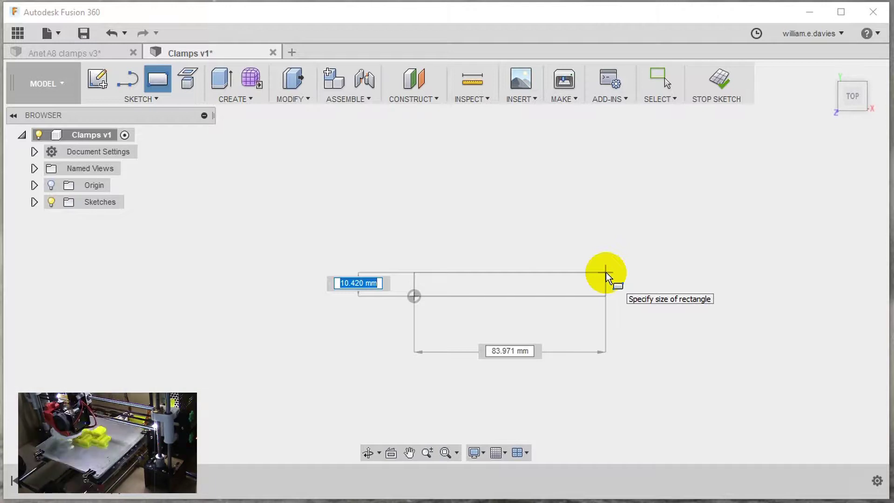
text(4)
key(Tab)
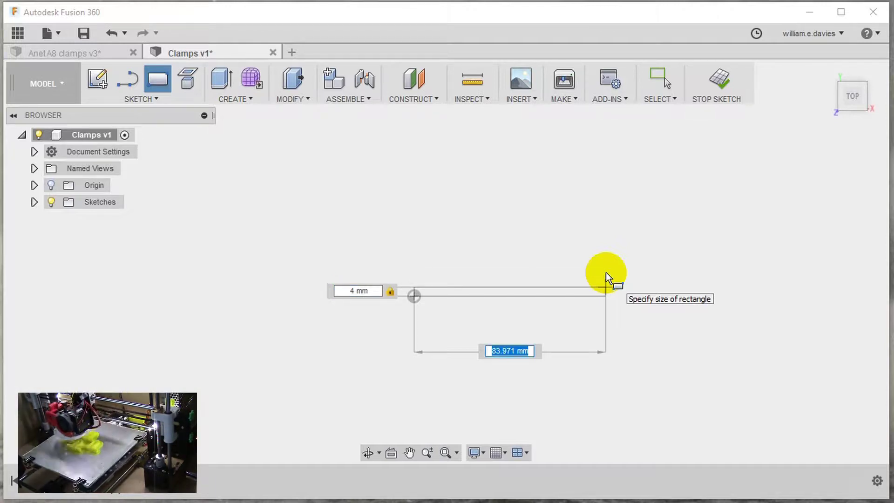
text(46)
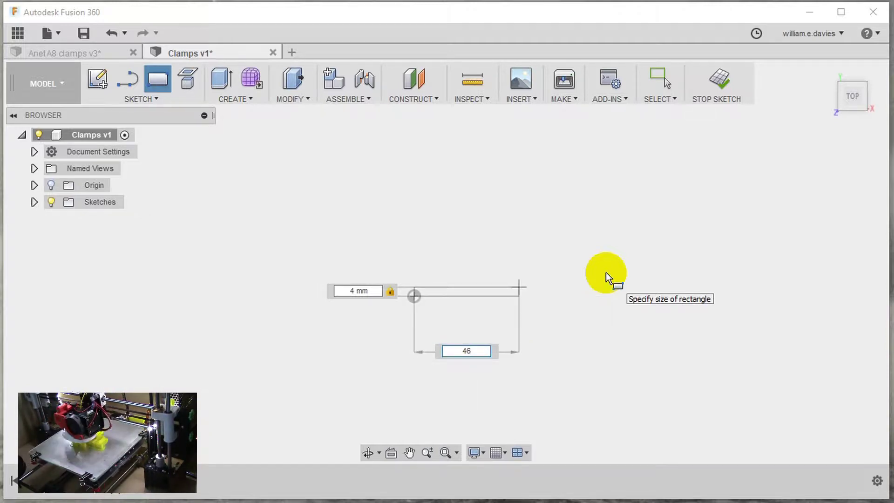
key(Return)
key(Escape)
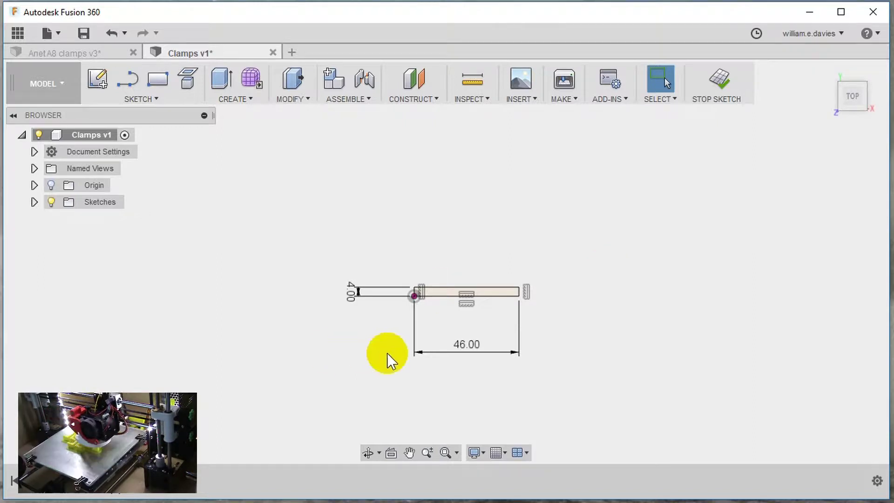
Step: Move the 46.00 and 4.00 dimensions closer to the base rectangle
scroll(481, 208, up, 3)
scroll(478, 210, up, 2)
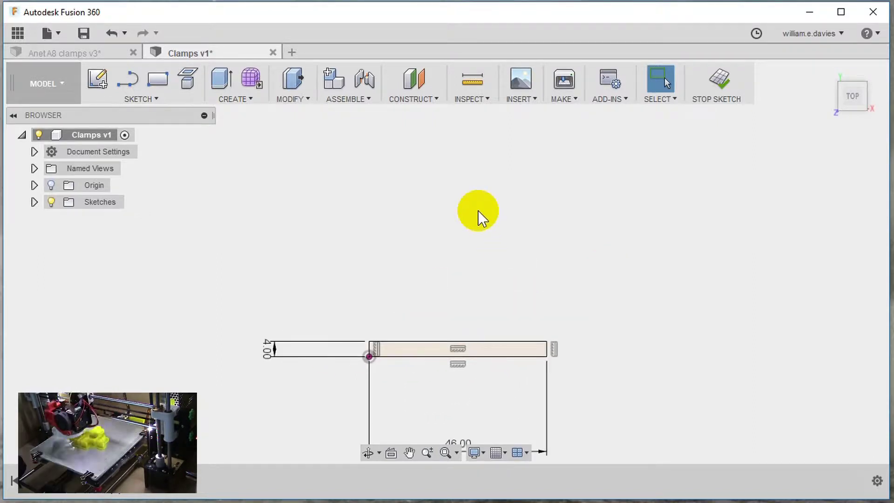
scroll(477, 292, down, 1)
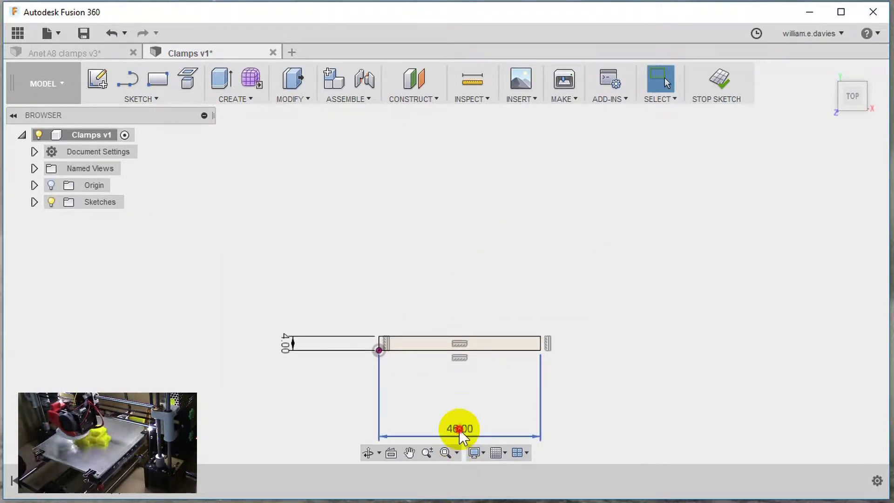
drag(459, 430, 462, 375)
key(Escape)
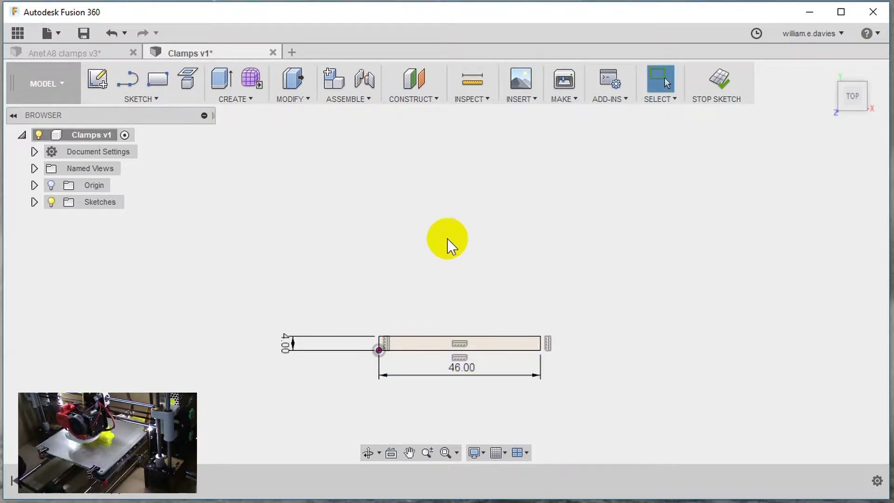
drag(283, 347, 357, 347)
scroll(486, 304, up, 5)
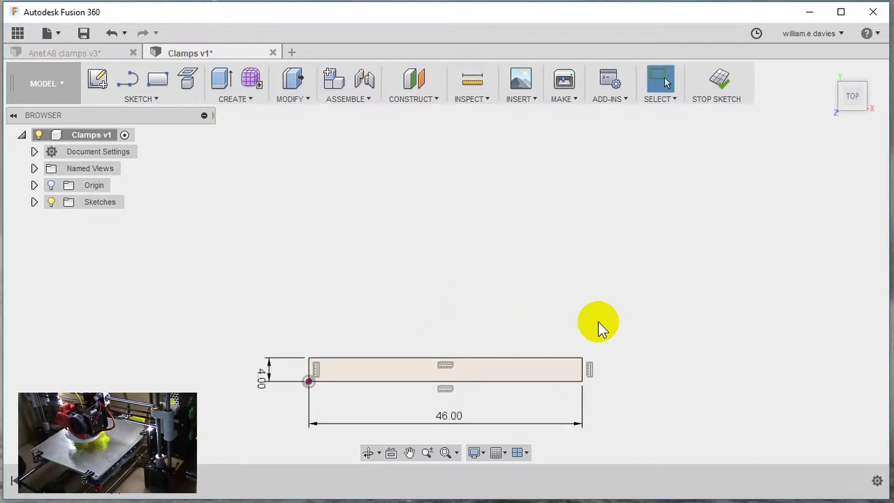
click(432, 330)
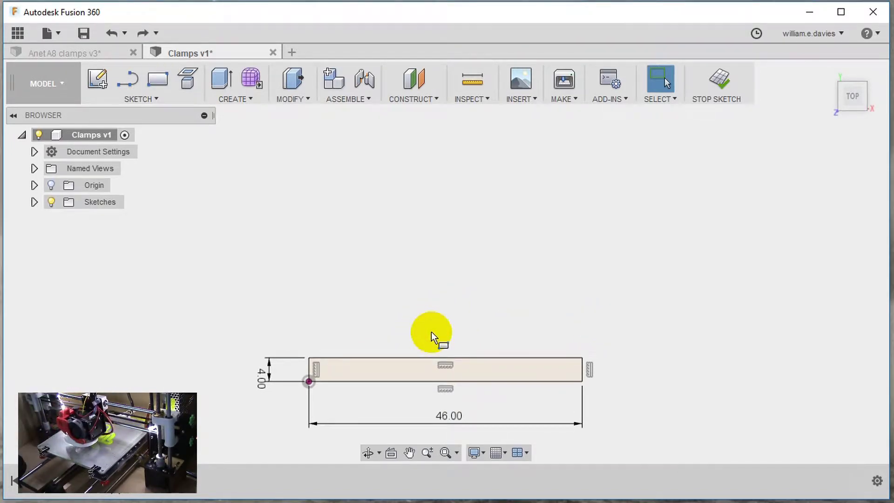
Step: Draw an upright 8 mm by 22 mm rectangle on the bar's top edge
key(r)
click(401, 357)
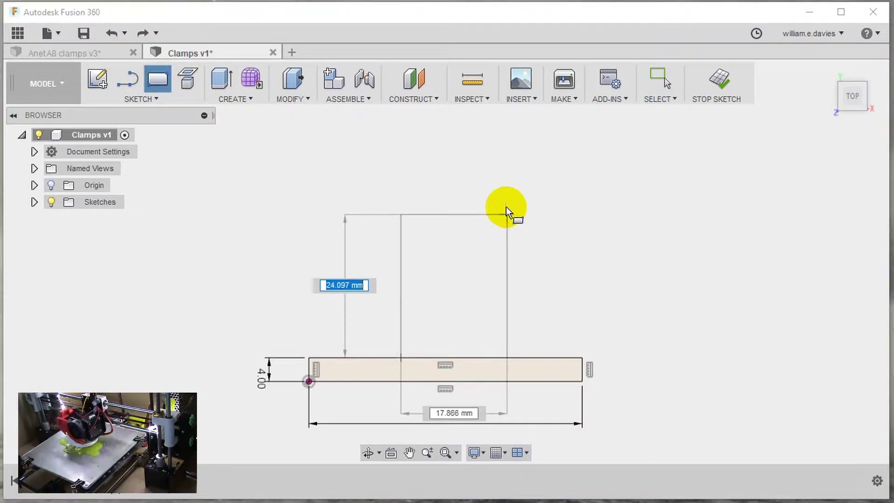
text(22)
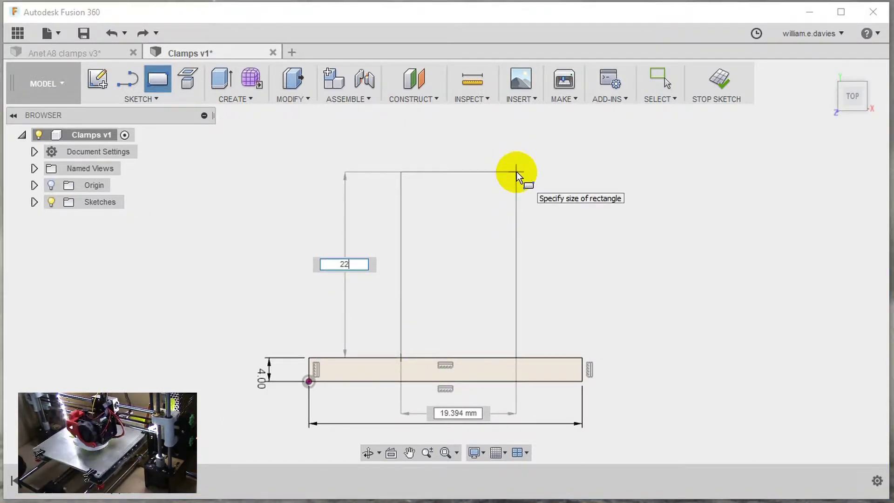
key(Tab)
text(8)
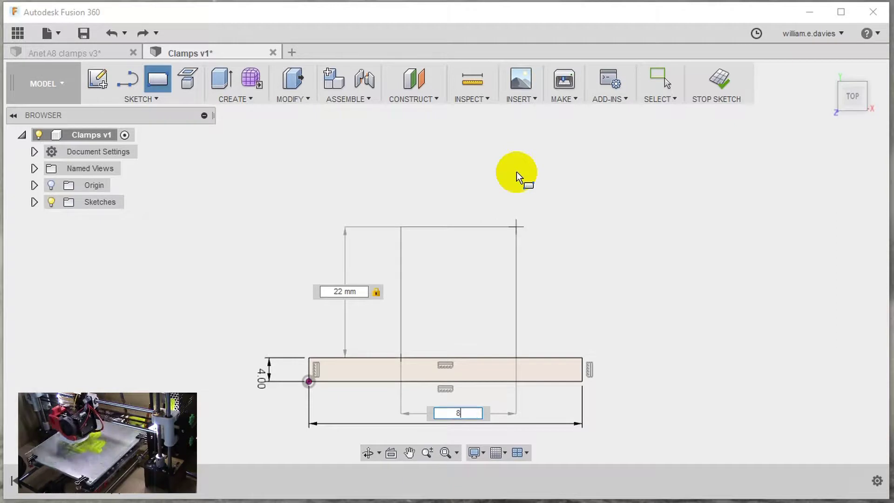
key(Return)
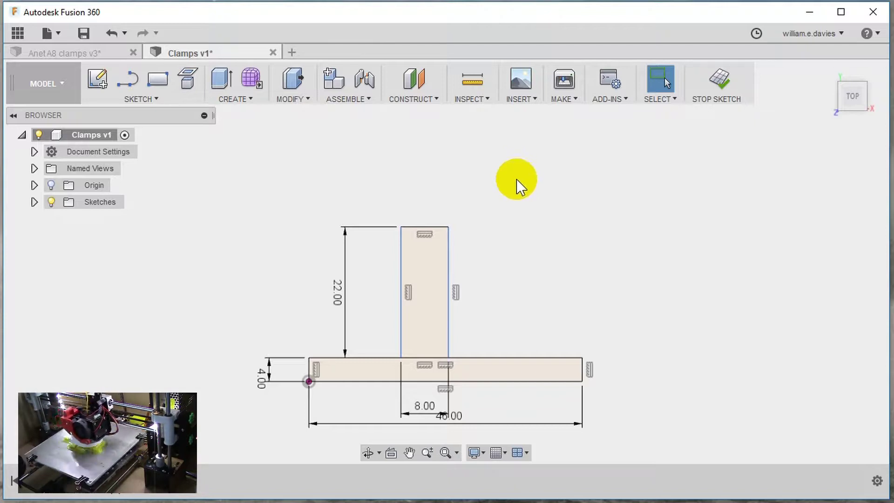
Step: Dimension the upright's right edge 19 mm from the base bar's right end
click(448, 309)
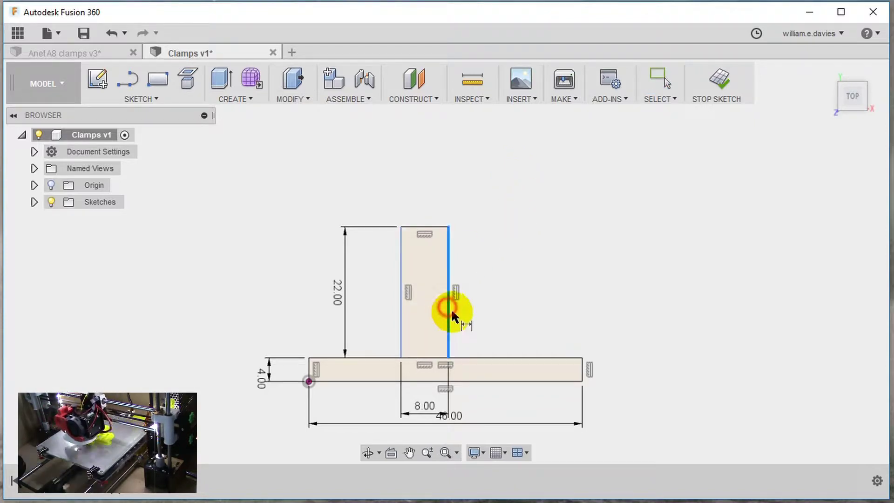
click(581, 370)
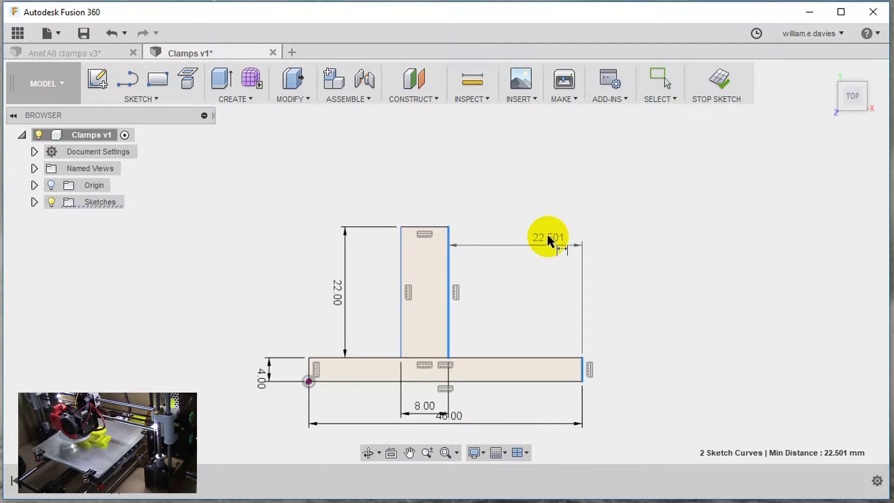
click(547, 225)
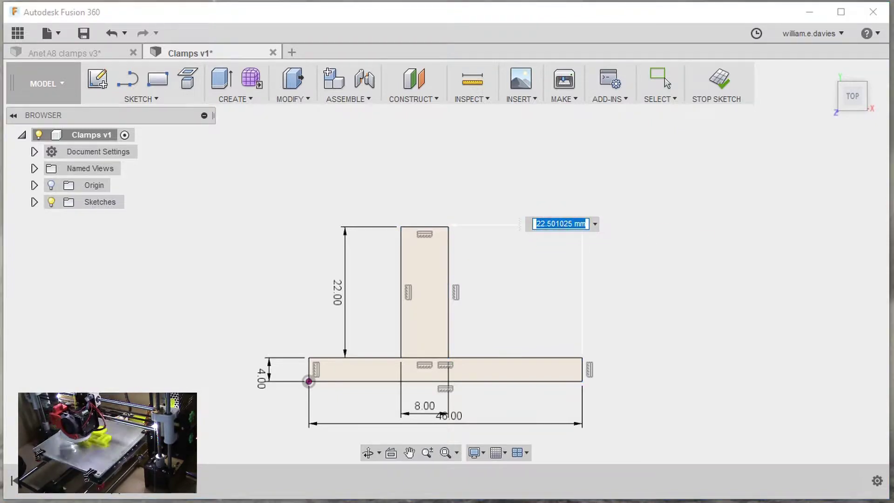
text(19)
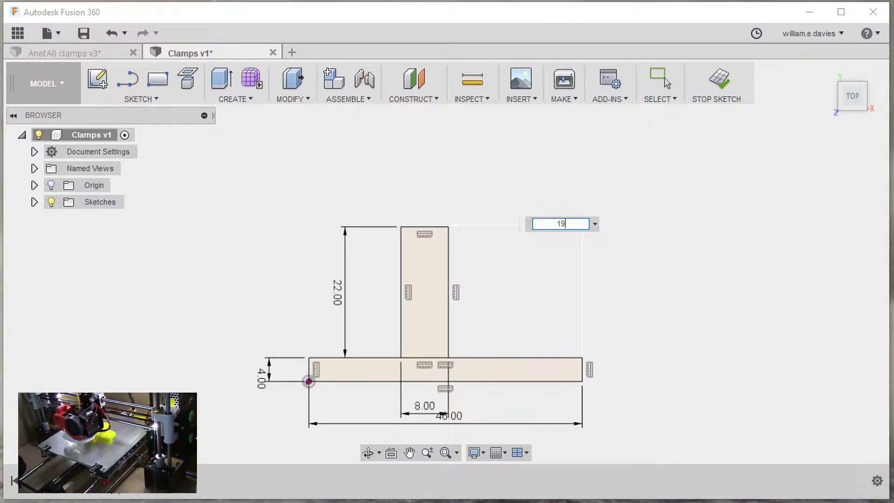
key(Return)
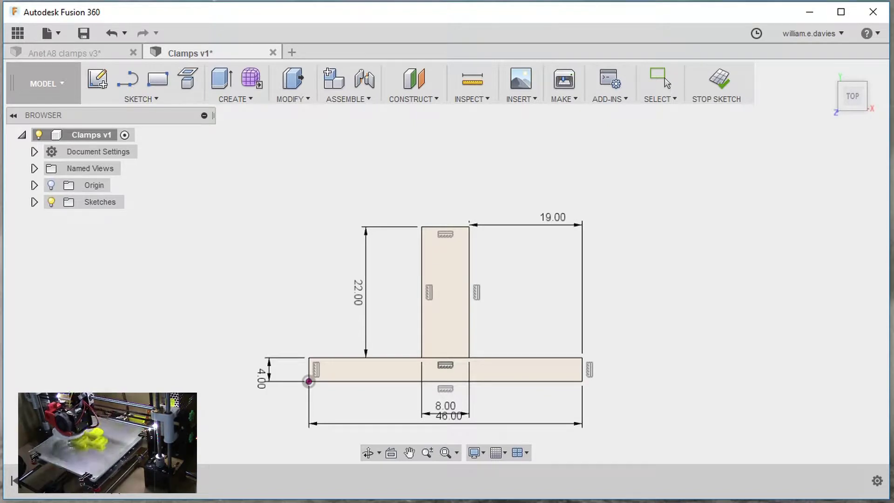
Step: Reposition the 8.00 dimension just below the upright bar
click(440, 406)
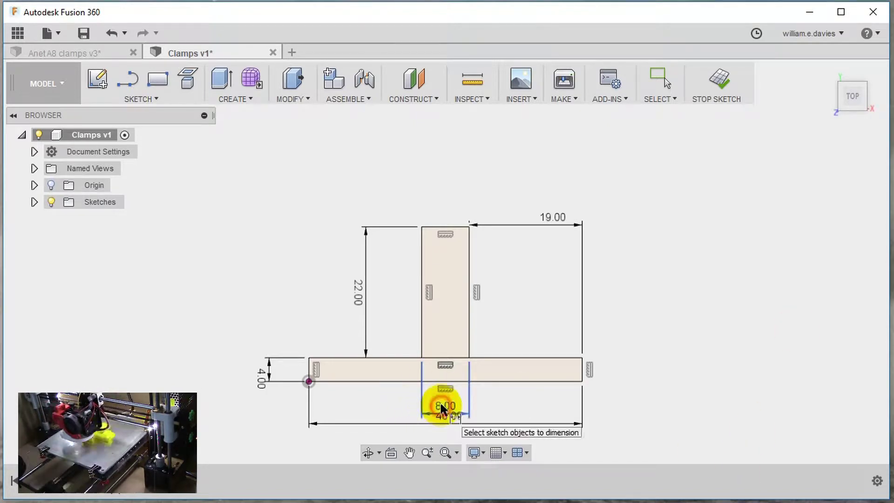
click(442, 402)
click(442, 405)
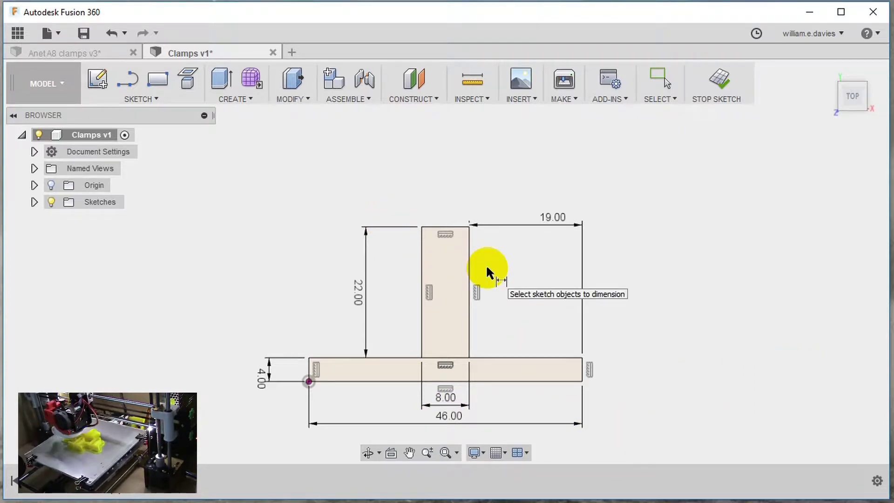
Step: Draw a circle centred on the upright's top-edge midpoint, as wide as the upright
click(447, 229)
click(454, 240)
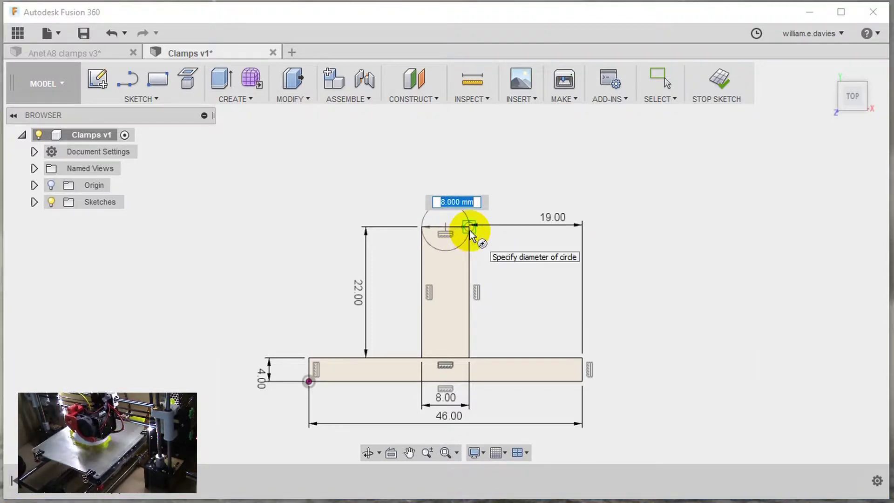
click(470, 228)
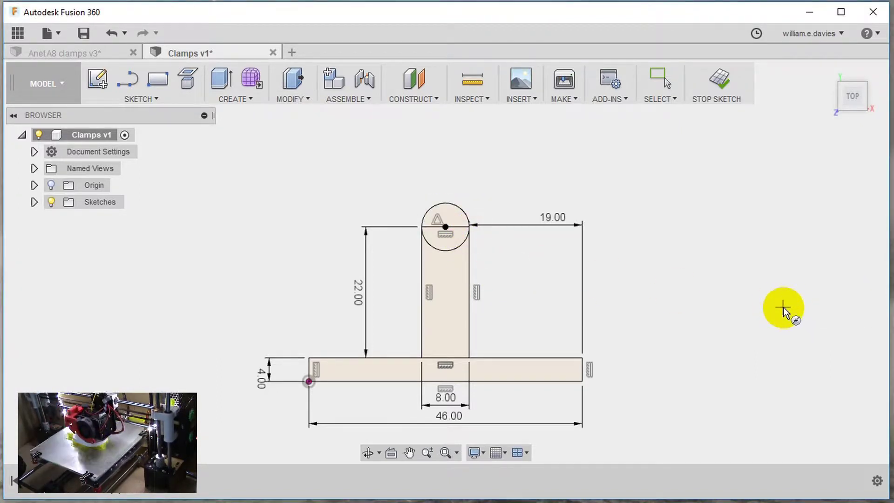
key(Escape)
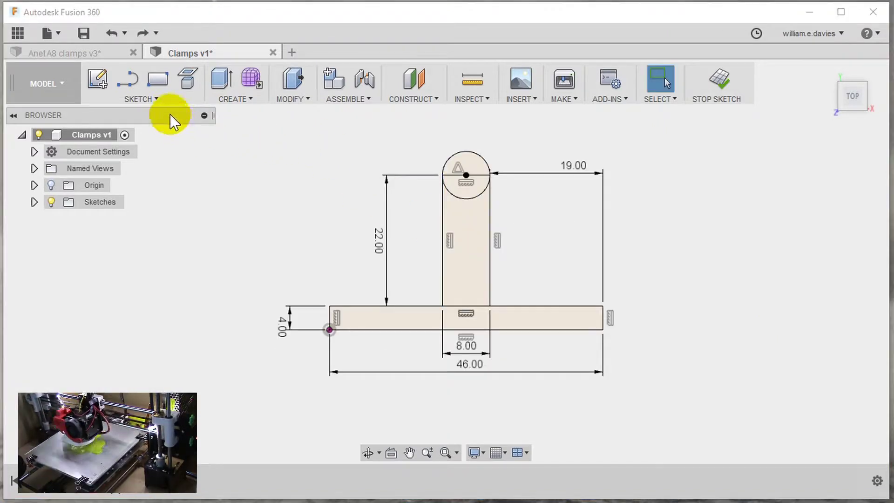
Step: Offset the upright rectangle's outline by 4 mm and select the top circle
click(158, 99)
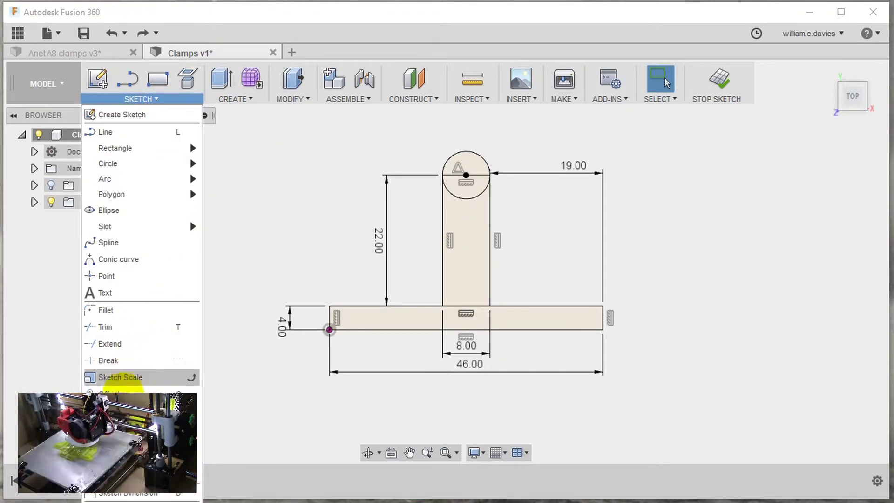
click(440, 274)
key(o)
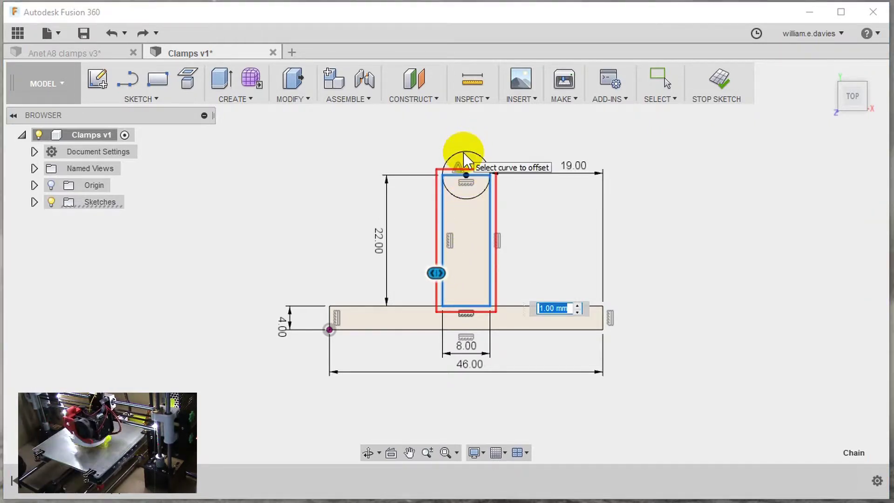
text(4)
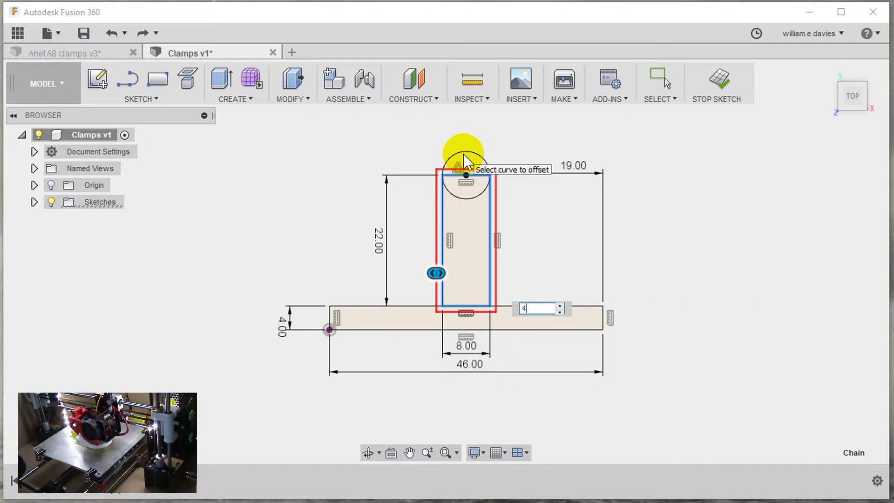
key(Return)
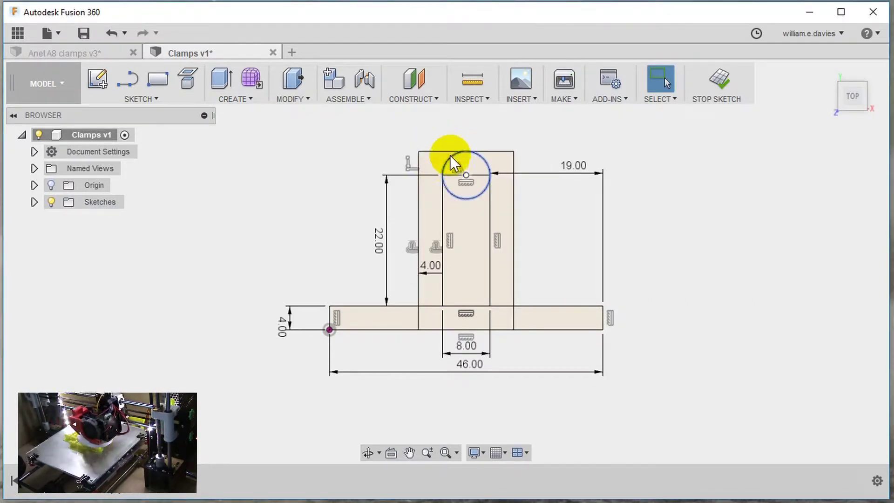
click(448, 162)
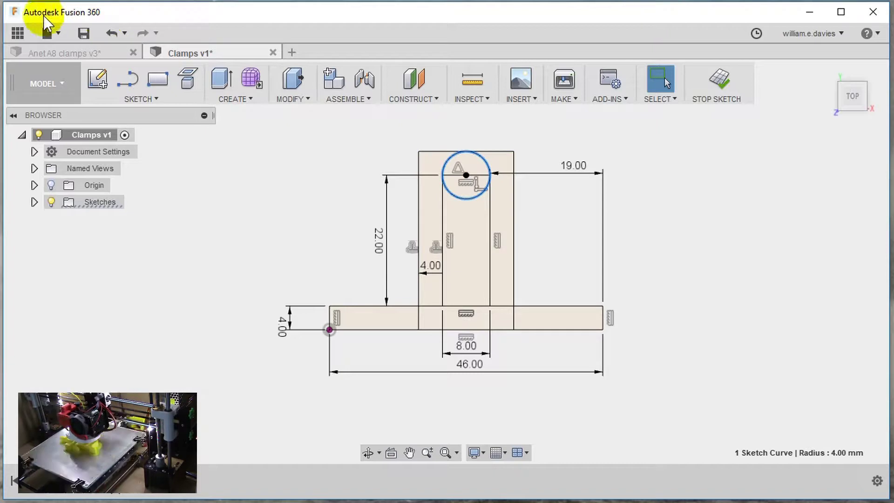
Step: Offset the top circle outward by 4 mm
click(133, 99)
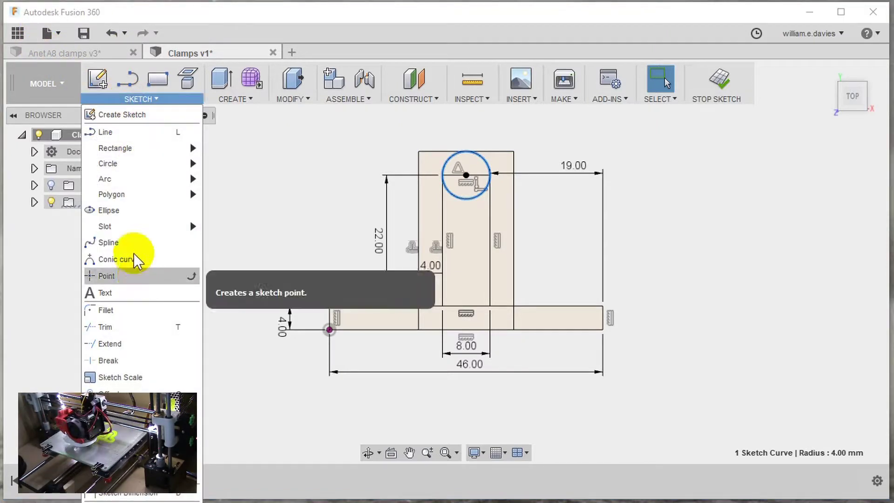
click(131, 391)
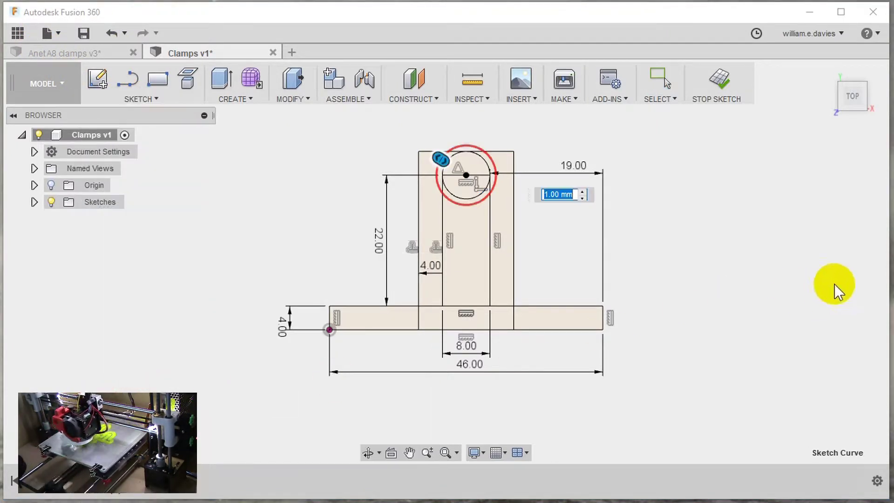
text(4)
key(Return)
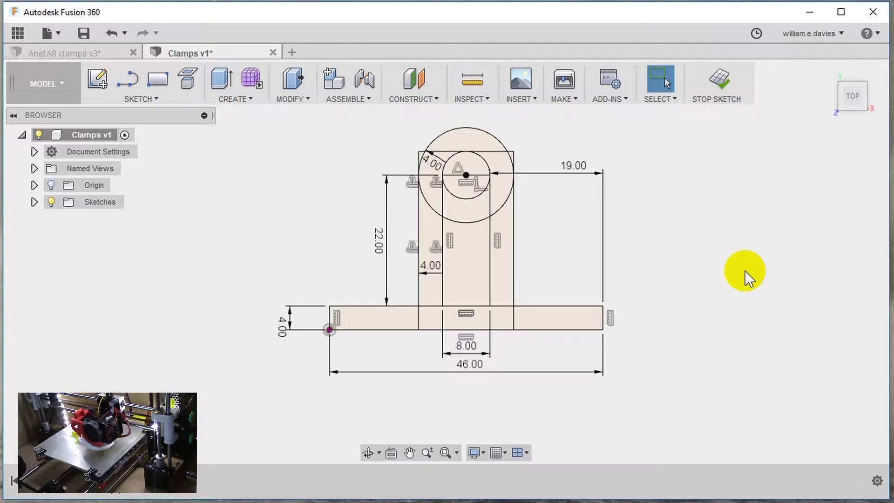
Step: Finish the sketch and extrude the feet, wall strips, crescents and top cap 15 mm
click(716, 79)
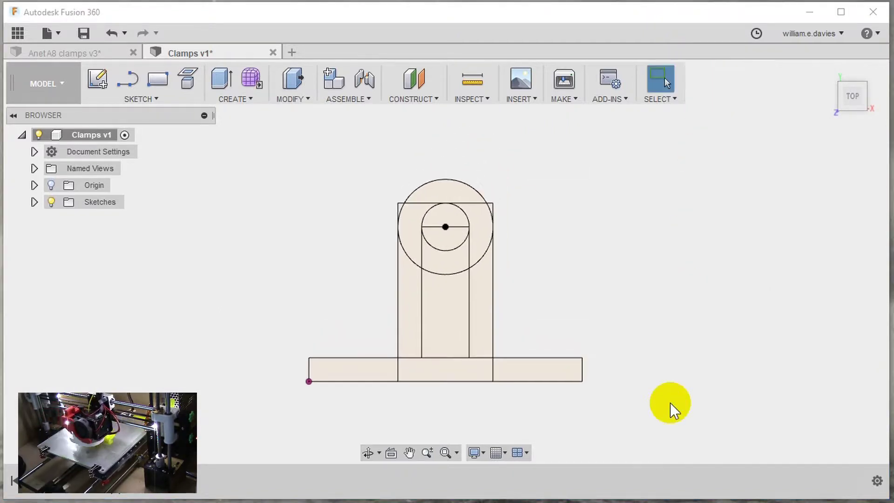
click(364, 371)
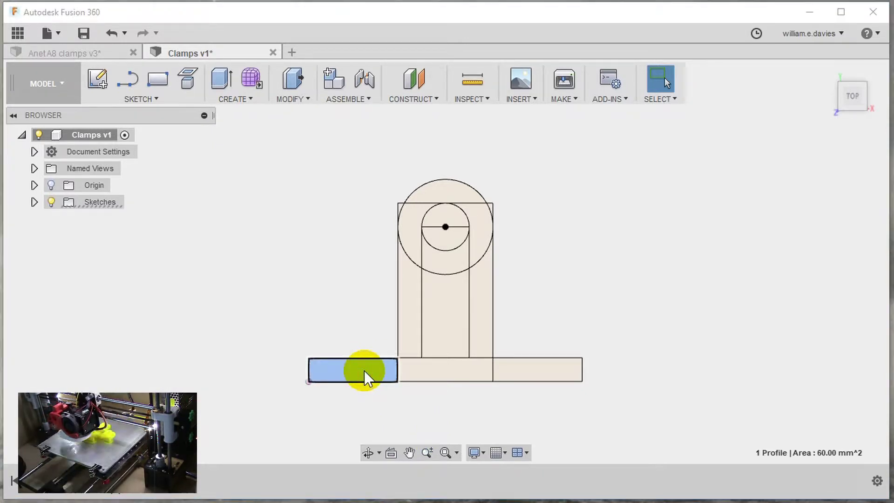
key(e)
click(544, 373)
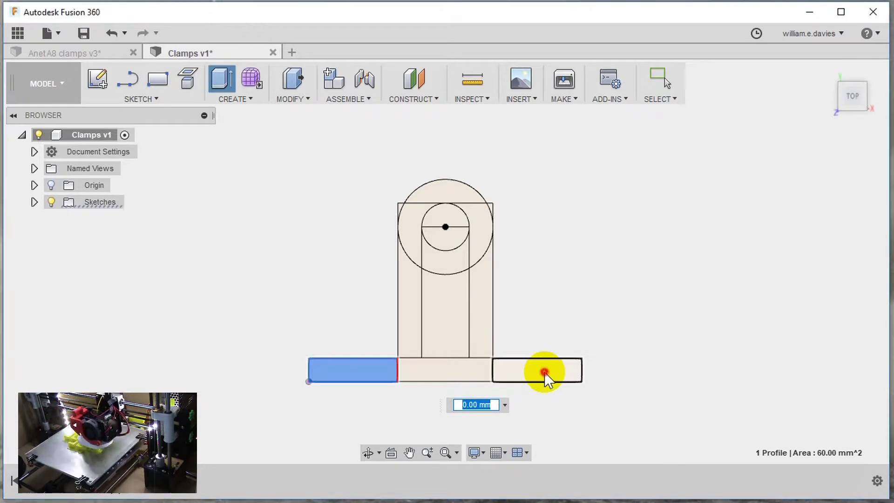
click(476, 300)
click(474, 224)
click(448, 191)
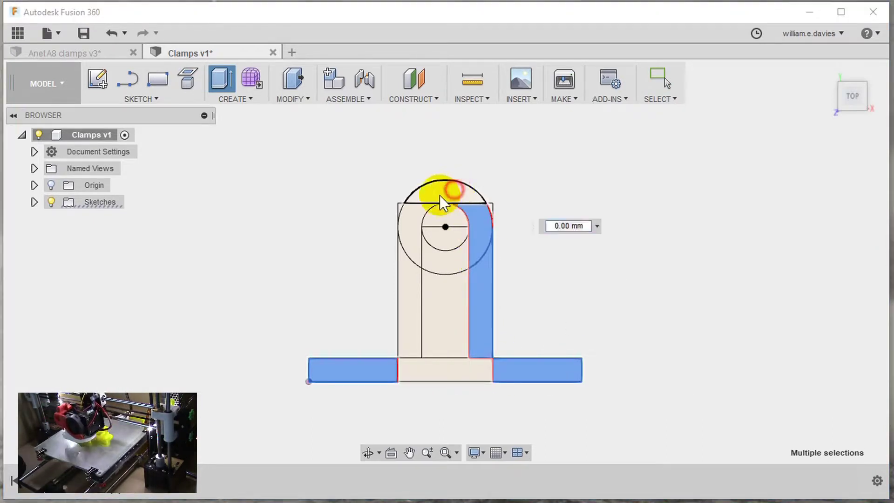
click(409, 225)
click(406, 309)
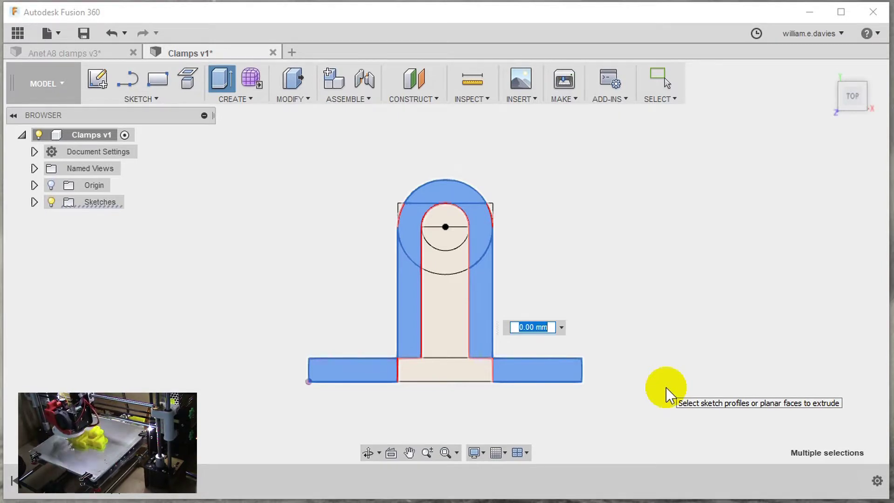
text(15)
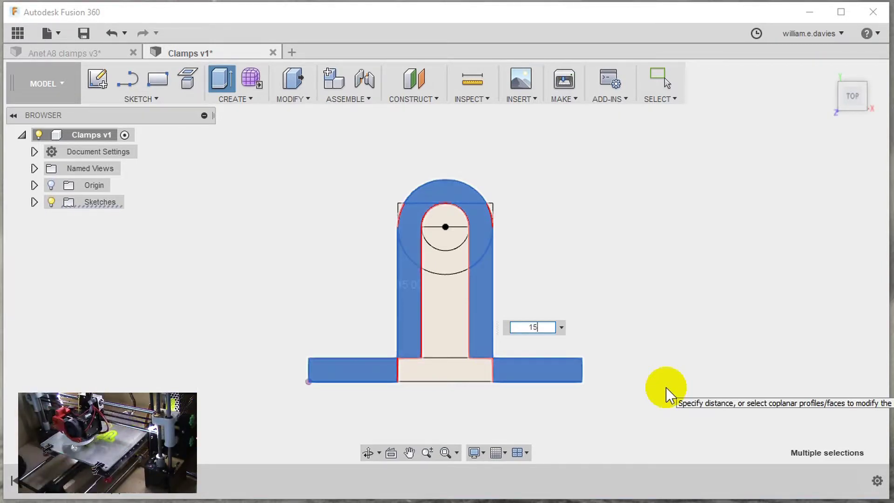
key(Return)
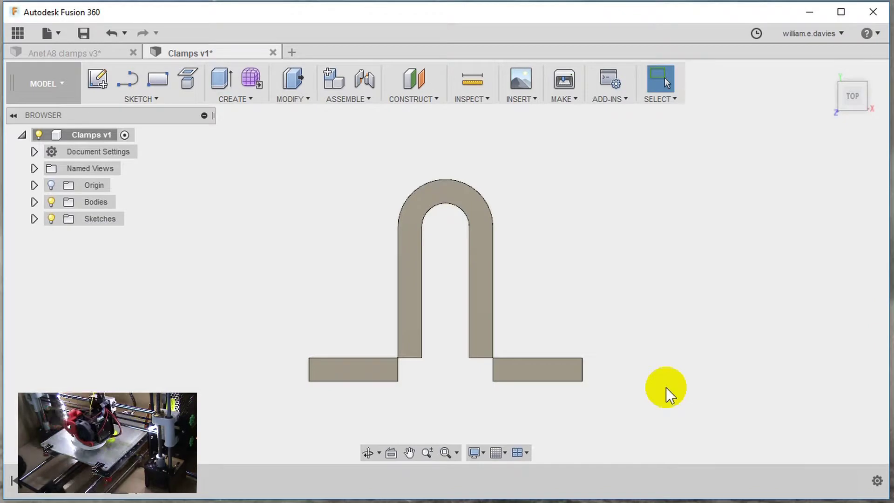
Step: Extrude both feet's inner faces 5 mm to close the gaps to the walls
shift+middle_drag(625, 327, 590, 262)
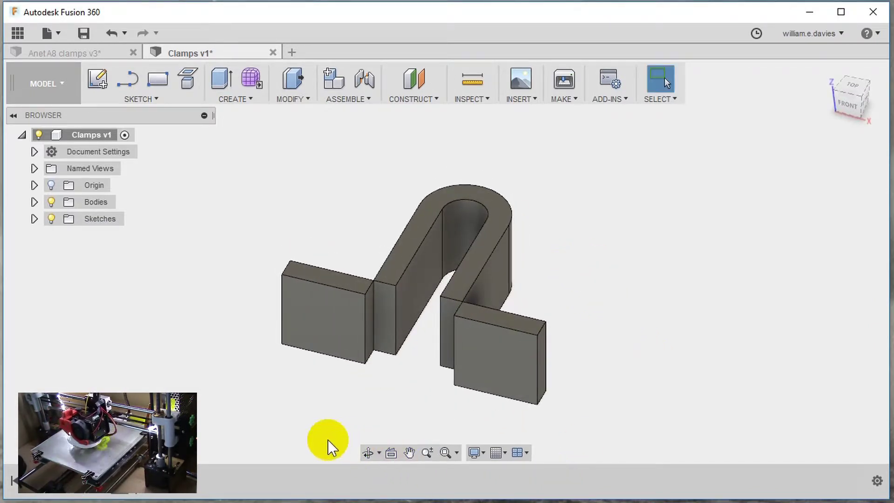
key(e)
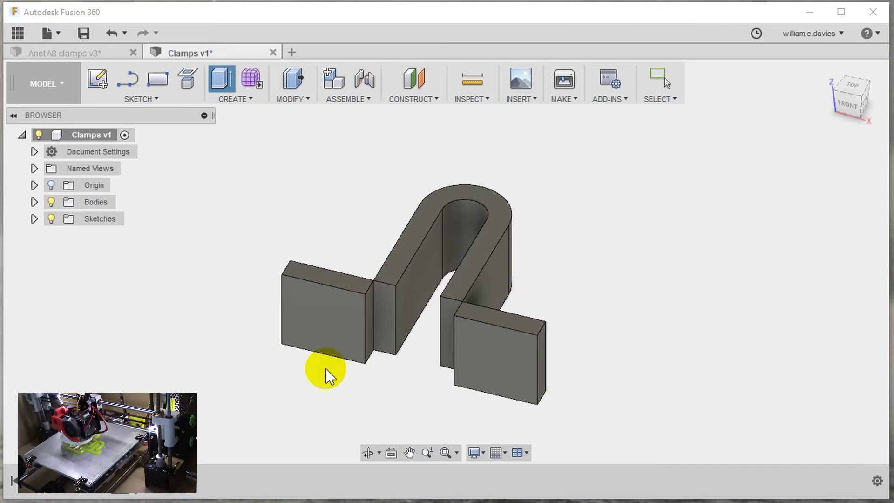
click(382, 320)
click(445, 337)
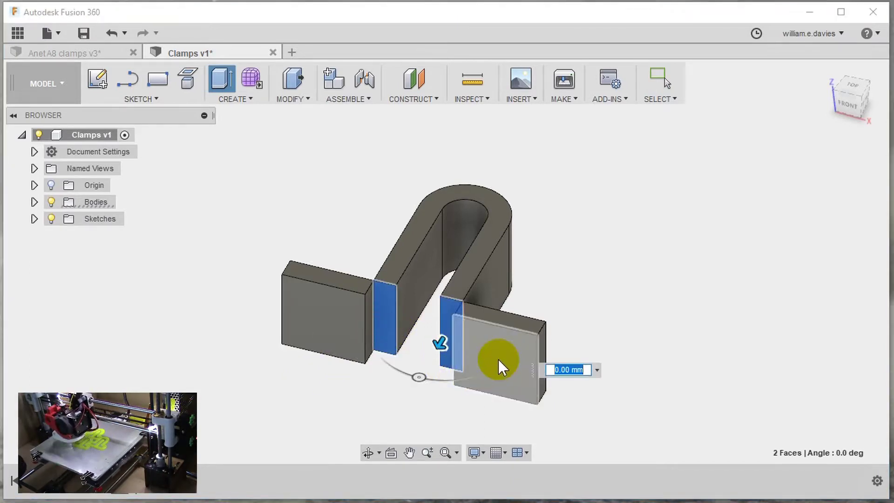
text(5)
key(Return)
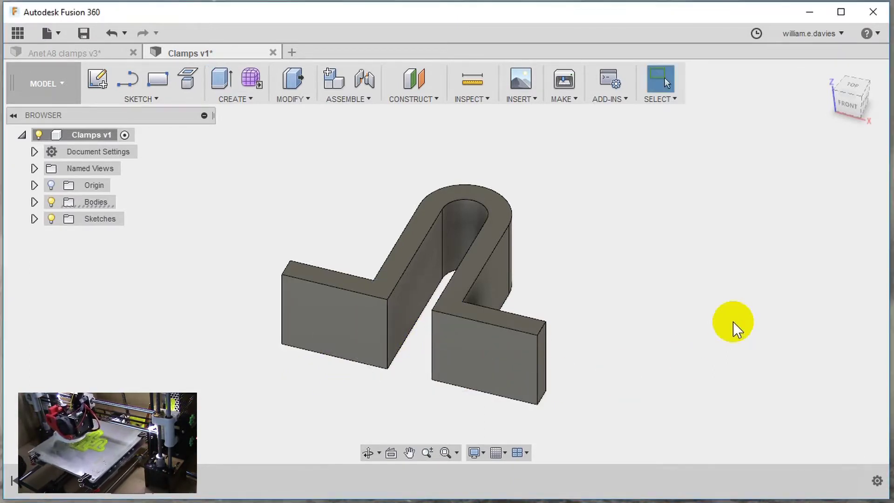
shift+middle_drag(590, 240, 559, 293)
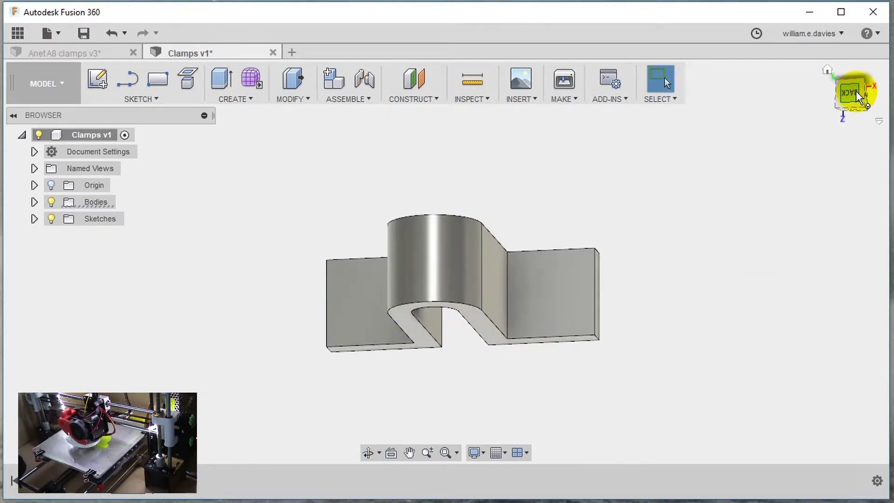
click(855, 91)
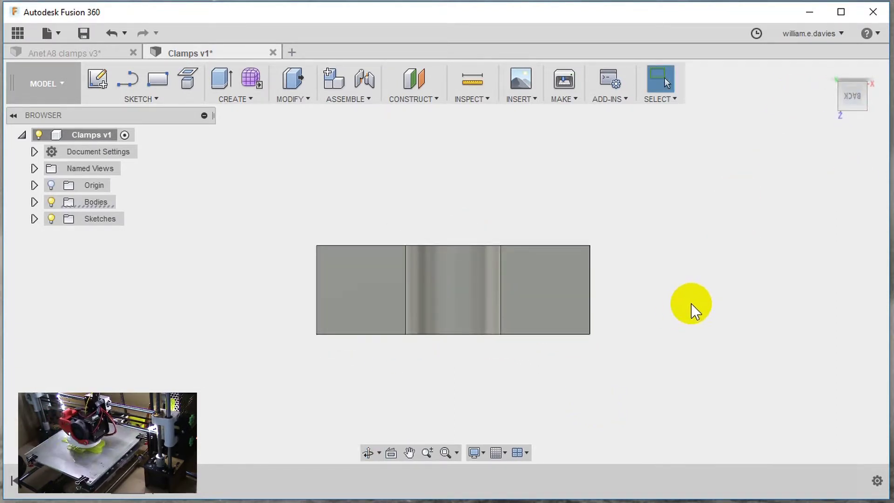
Step: Start a new sketch on the face of the clamp's feet
click(95, 78)
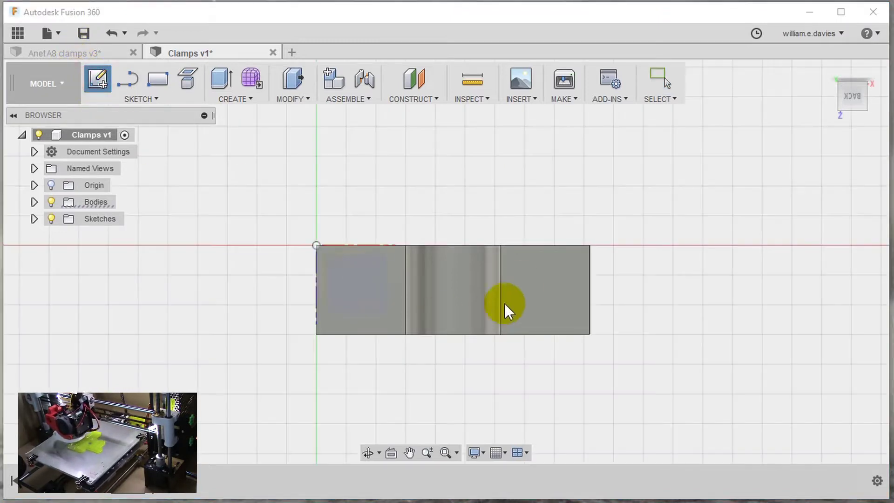
key(Escape)
mouse_move(551, 385)
shift+middle_down()
mouse_move(529, 325)
mouse_move(532, 339)
shift+middle_up()
key(Return)
click(560, 331)
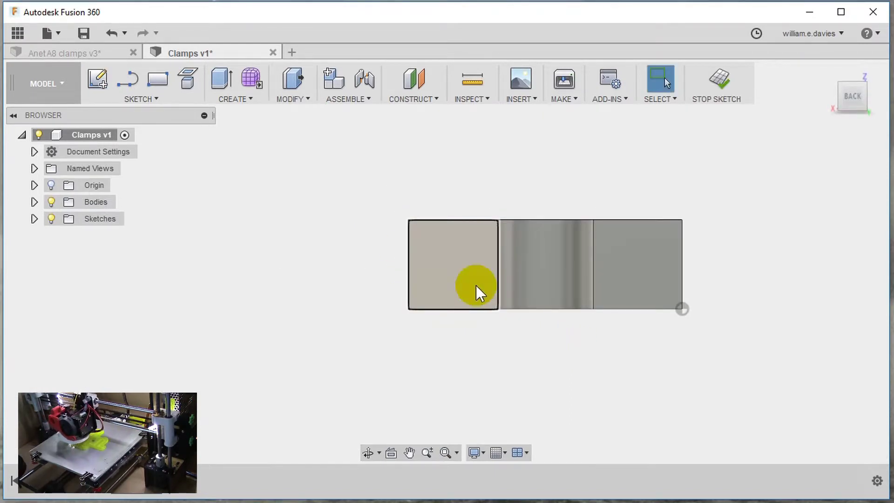
Step: Draw a 3 mm diameter circle on each foot, left and right
key(c)
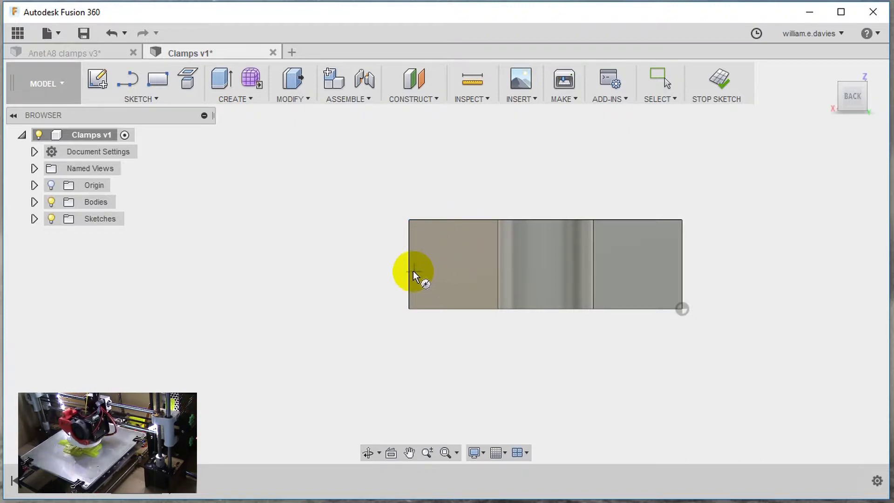
click(455, 264)
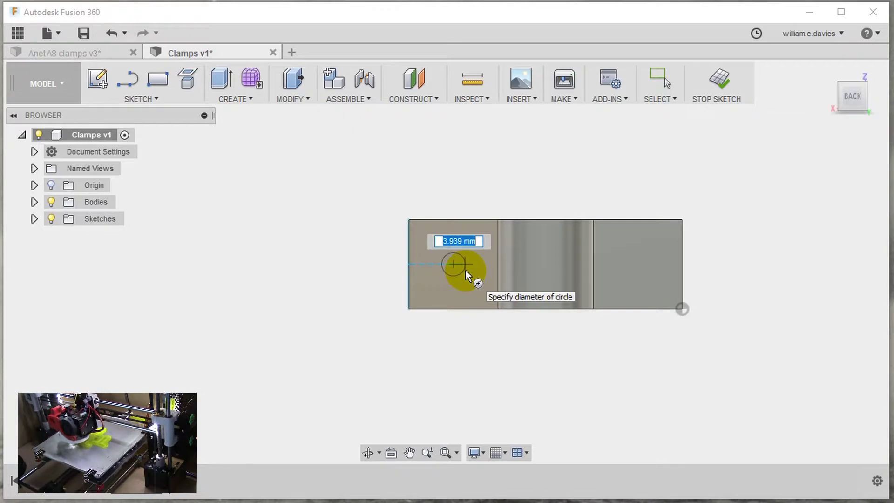
key(BackSpace)
text(3)
key(Tab)
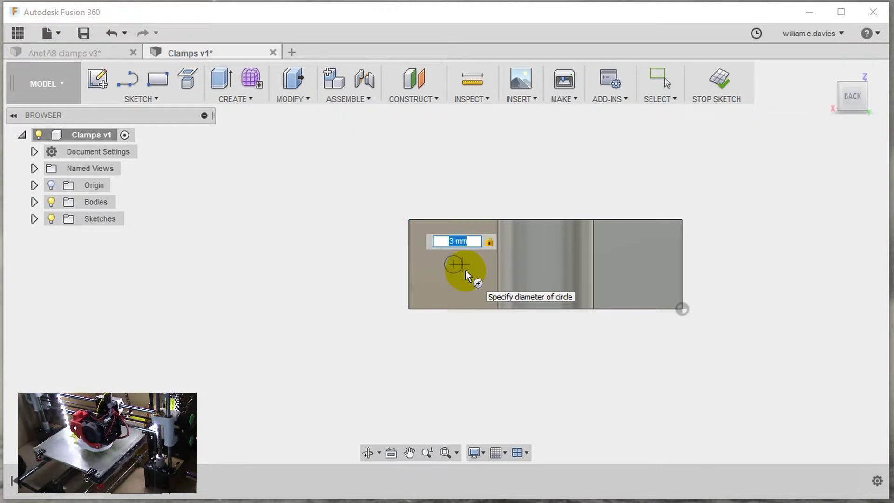
key(Return)
key(Escape)
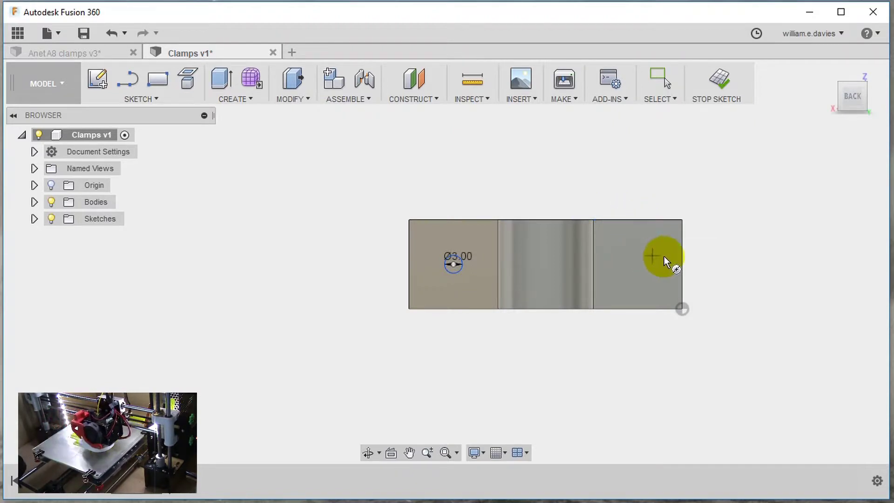
click(635, 262)
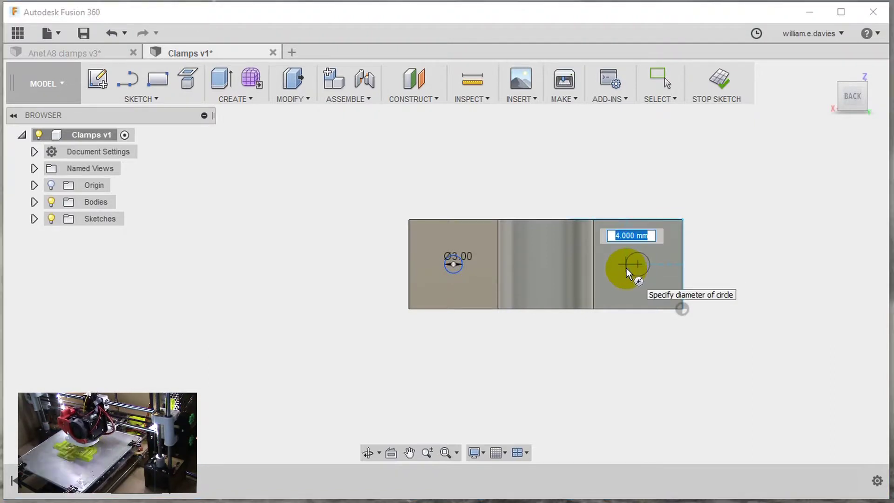
key(BackSpace)
text(3)
key(Return)
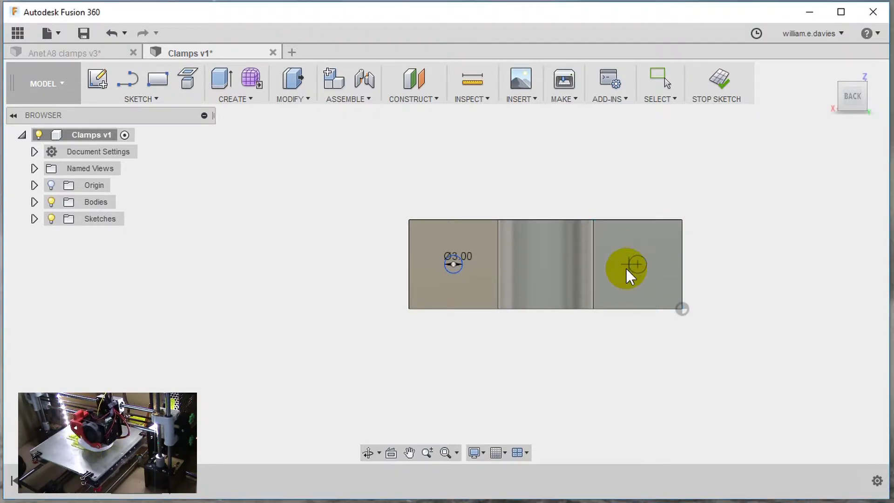
shift+middle_drag(614, 420, 588, 396)
Step: Cut both 3 mm circles through the feet as screw holes, then return to the home view
key(e)
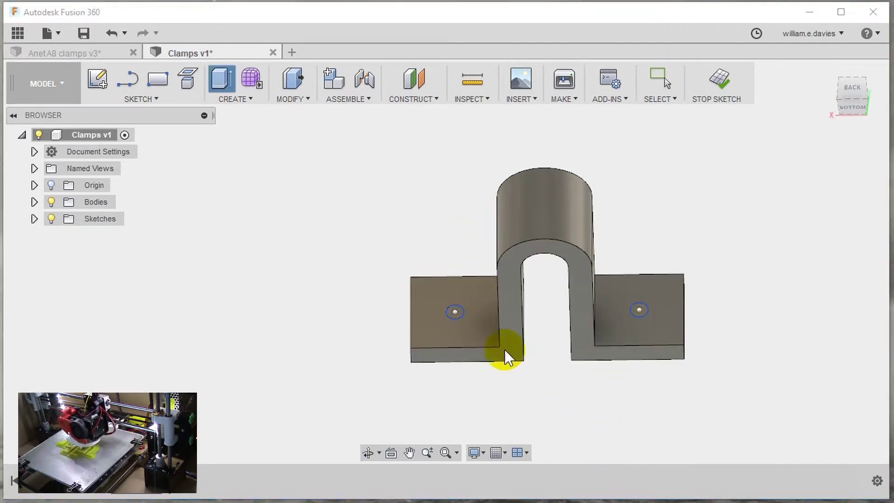
click(455, 311)
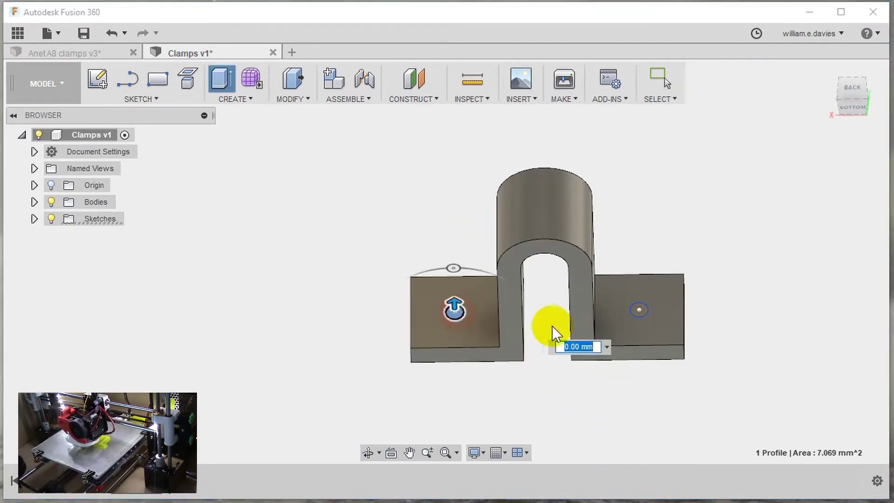
click(644, 306)
drag(638, 300, 690, 343)
key(Return)
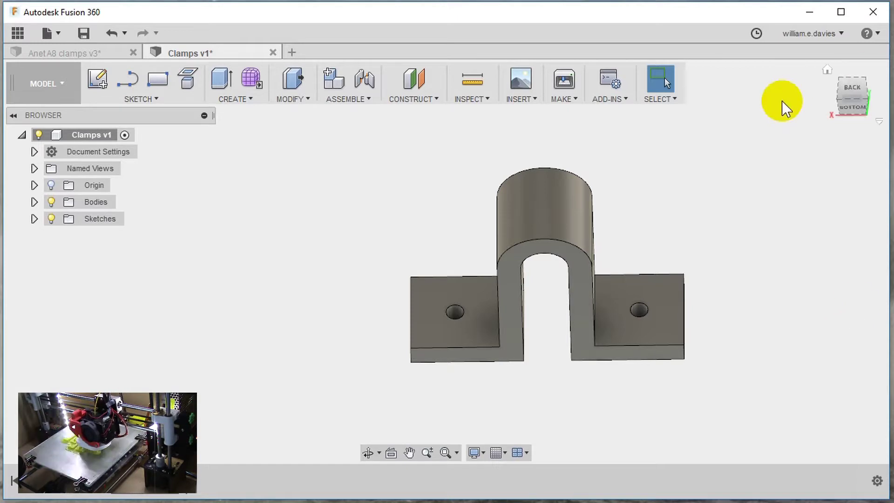
click(826, 71)
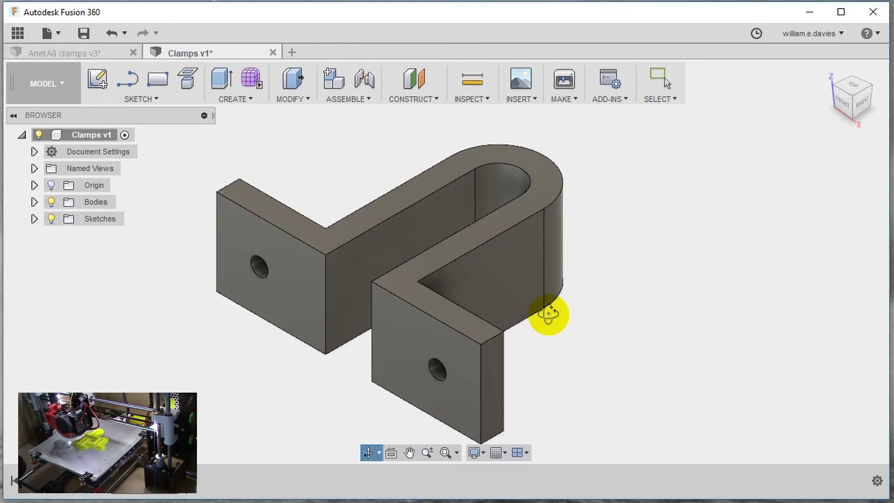
Step: Fillet the top and bottom outer corner edges of the left and right feet at 5 mm radius
shift+middle_drag(549, 313, 575, 331)
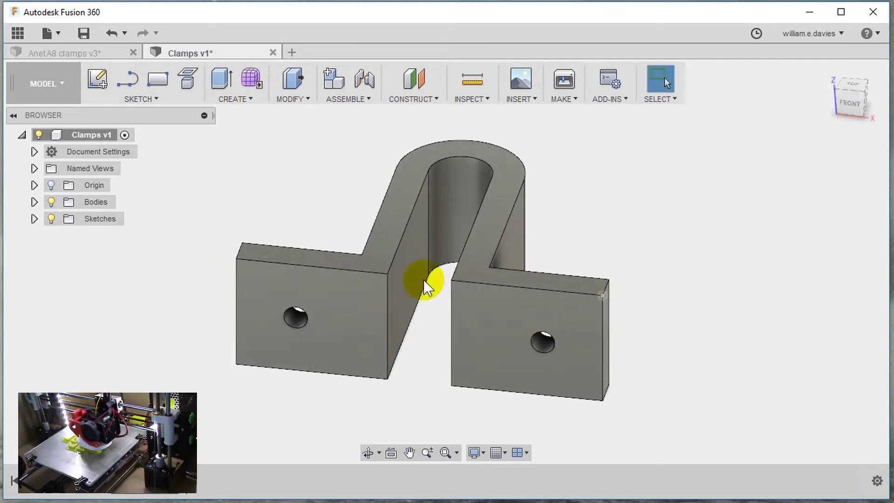
click(252, 98)
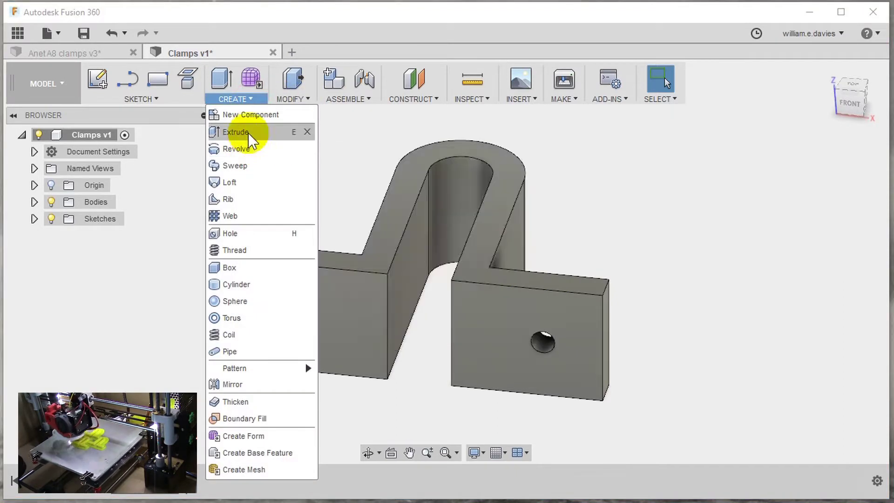
click(296, 100)
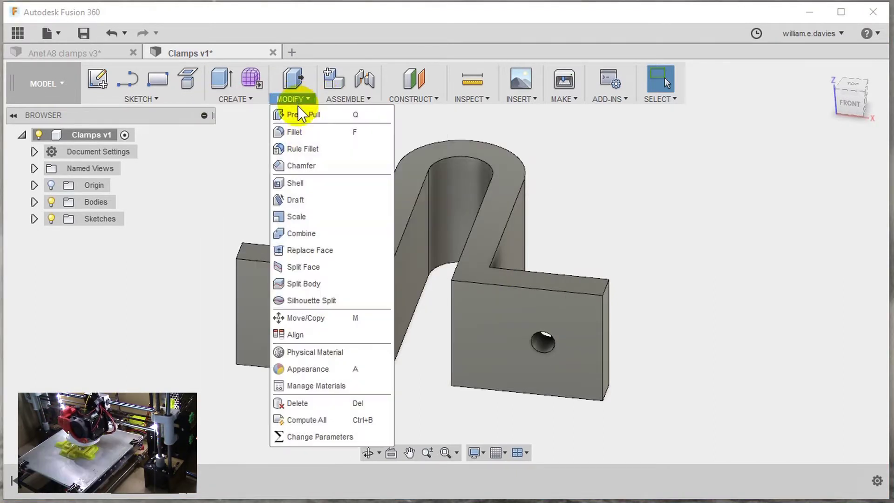
click(307, 134)
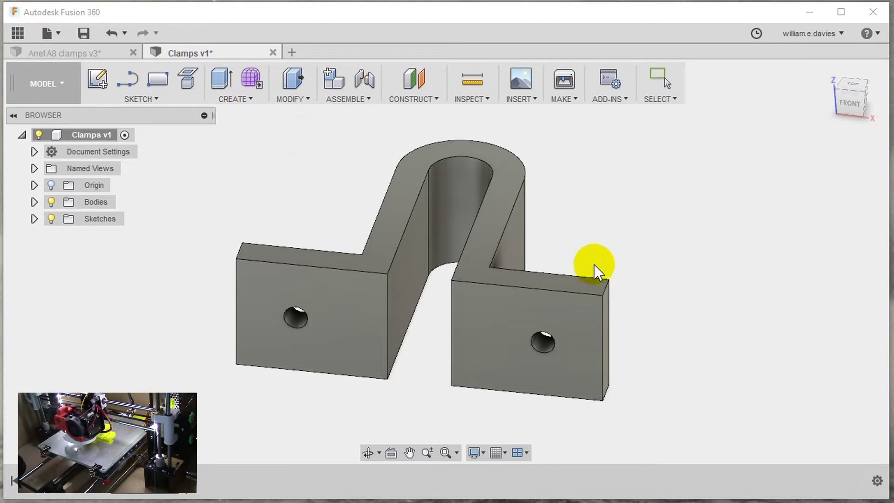
click(605, 285)
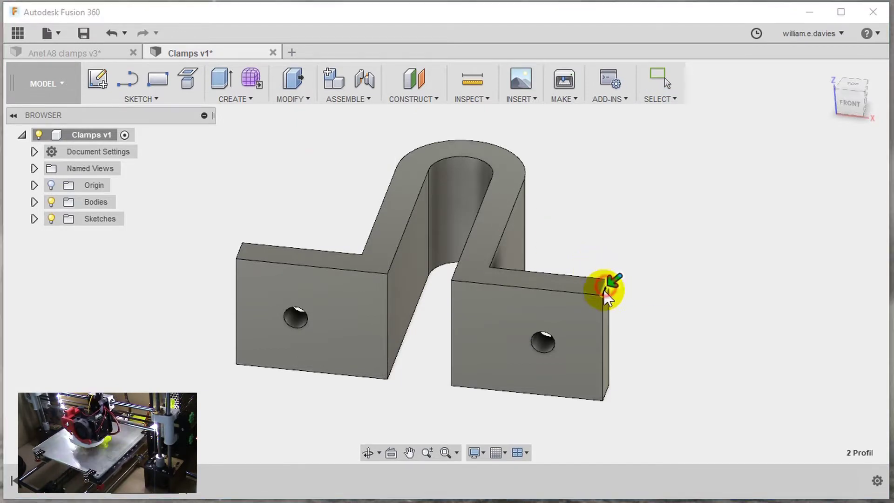
click(238, 252)
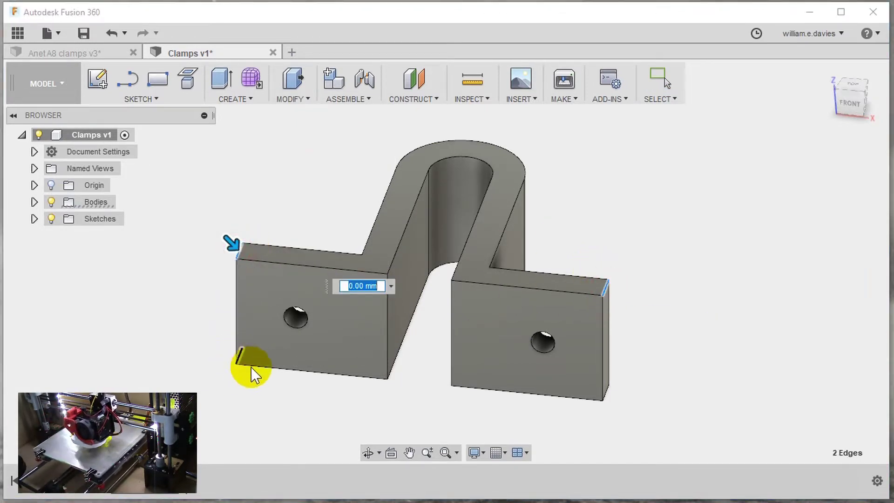
click(240, 354)
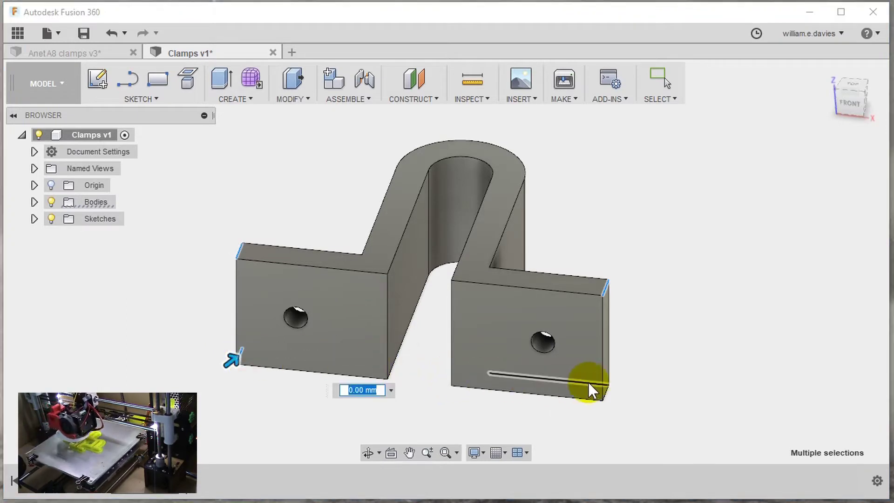
click(606, 391)
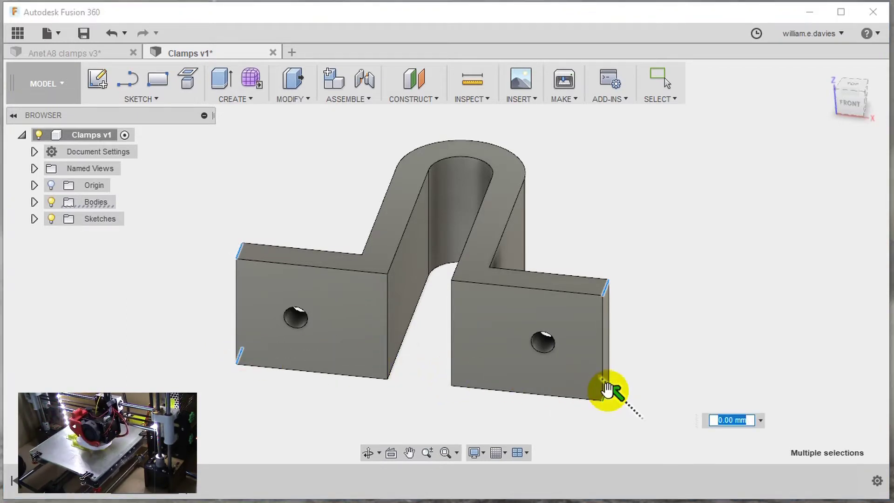
drag(607, 390, 600, 380)
text(5)
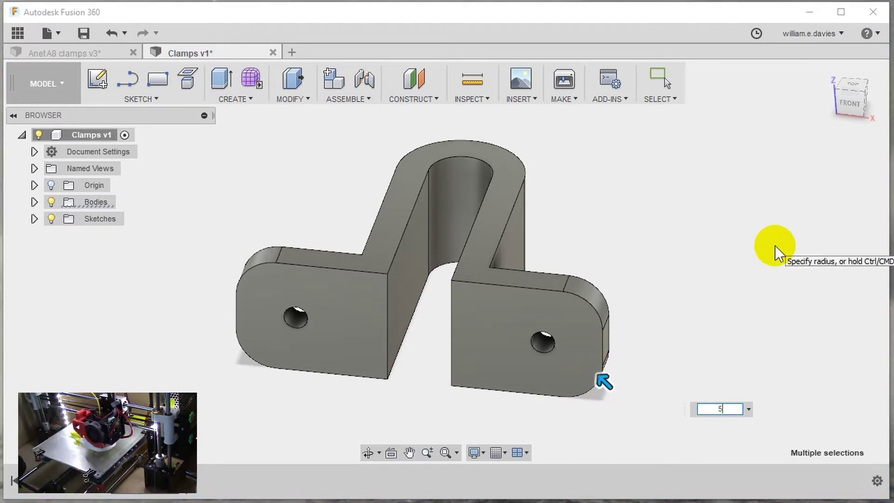
key(Return)
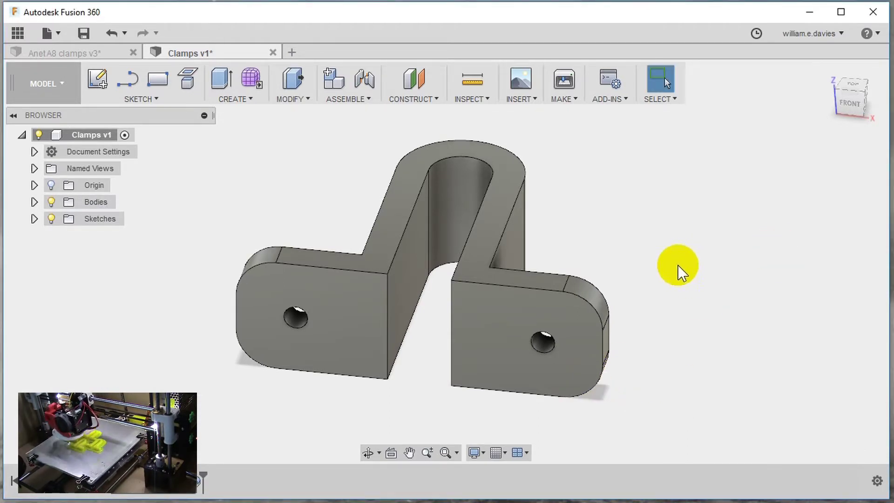
shift+middle_drag(678, 264, 566, 175)
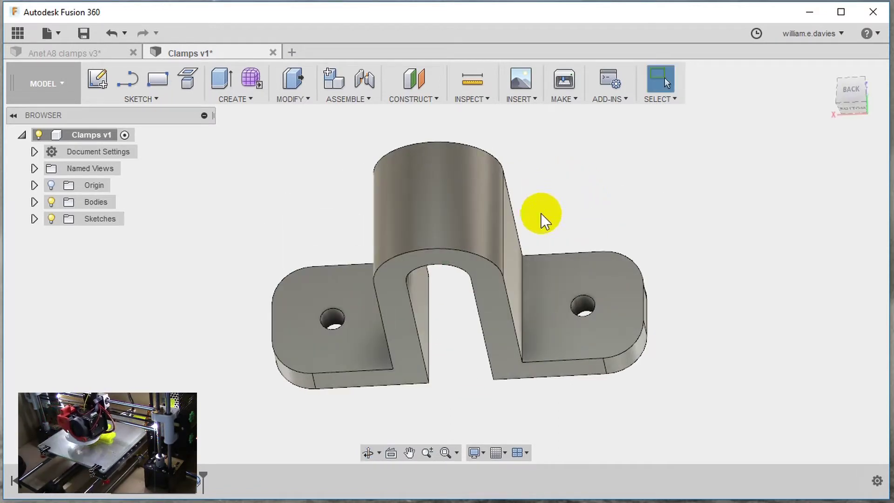
mouse_move(538, 228)
shift+middle_down()
mouse_move(513, 194)
mouse_move(519, 205)
mouse_move(527, 191)
mouse_move(548, 227)
mouse_move(530, 231)
shift+middle_up()
key(Escape)
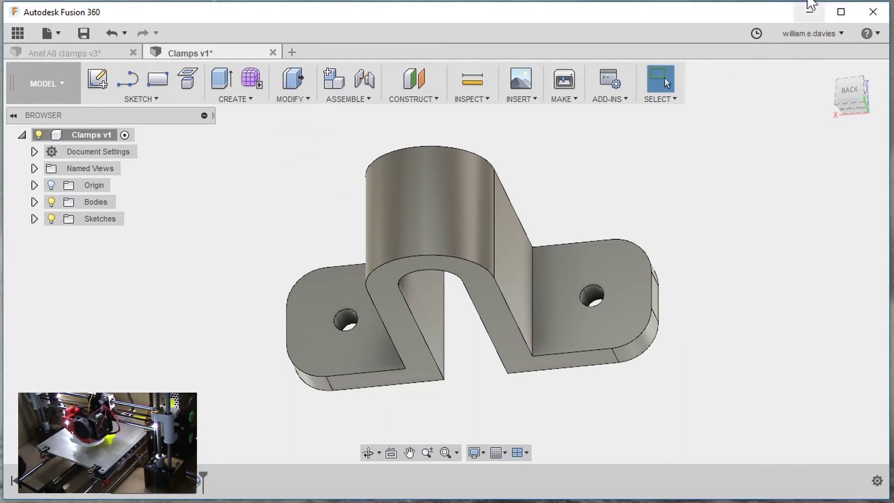
Step: Chamfer the inner vertical edge where the right foot meets the upright by 5 mm
click(303, 103)
click(305, 136)
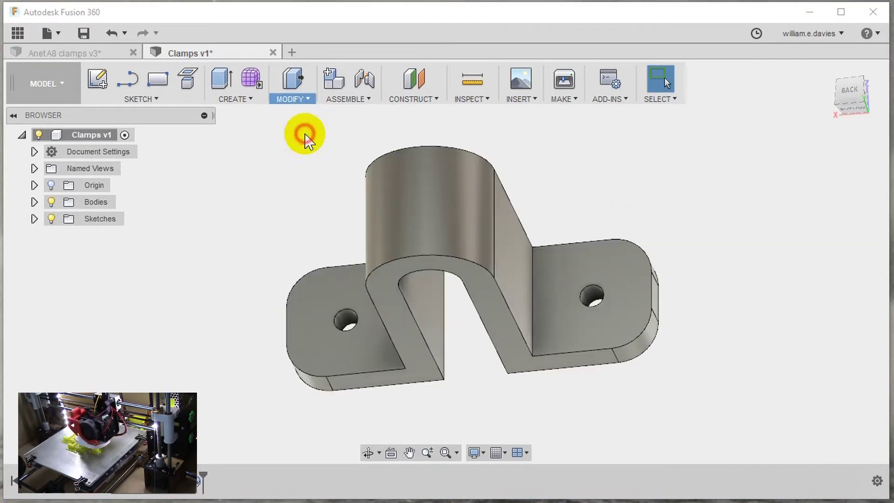
click(303, 102)
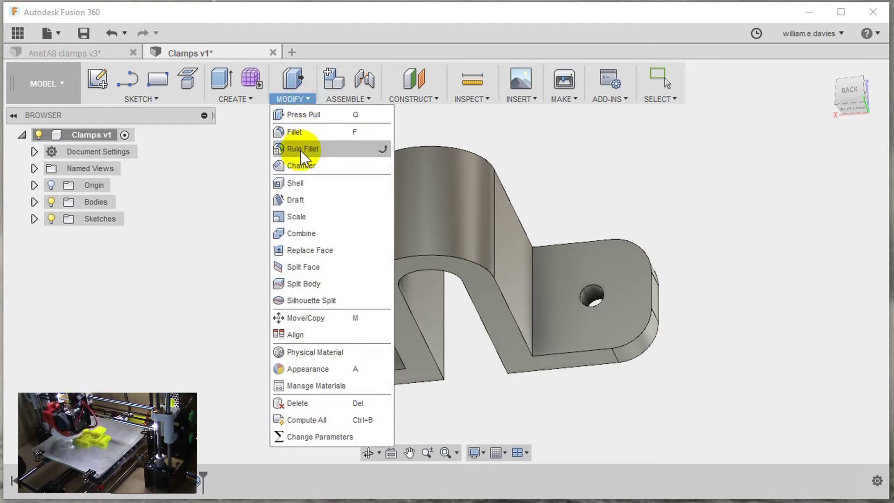
click(300, 163)
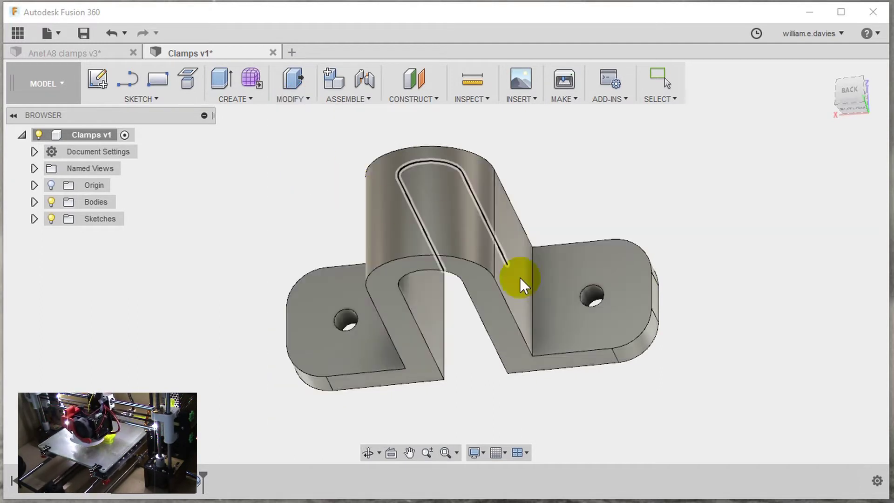
click(534, 300)
drag(539, 295, 554, 281)
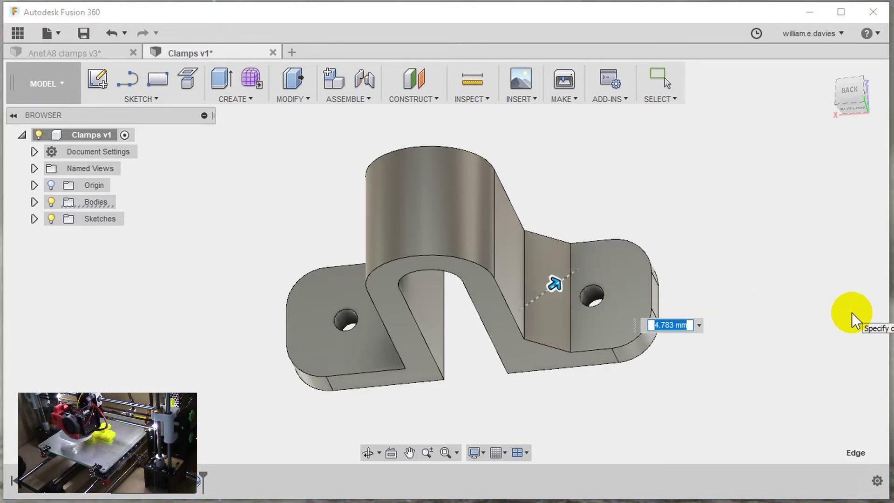
text(5)
key(Return)
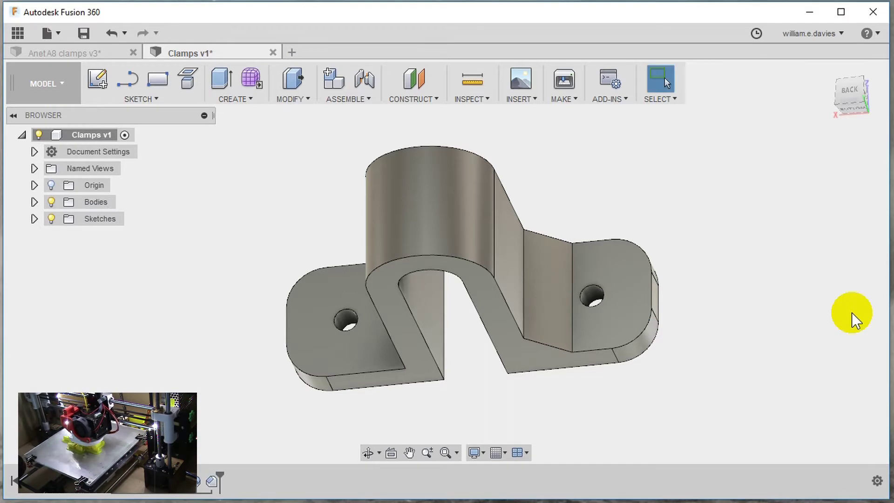
shift+middle_drag(499, 339, 316, 284)
Step: Apply a matching 5 mm chamfer to the left foot's inner vertical edge
click(328, 282)
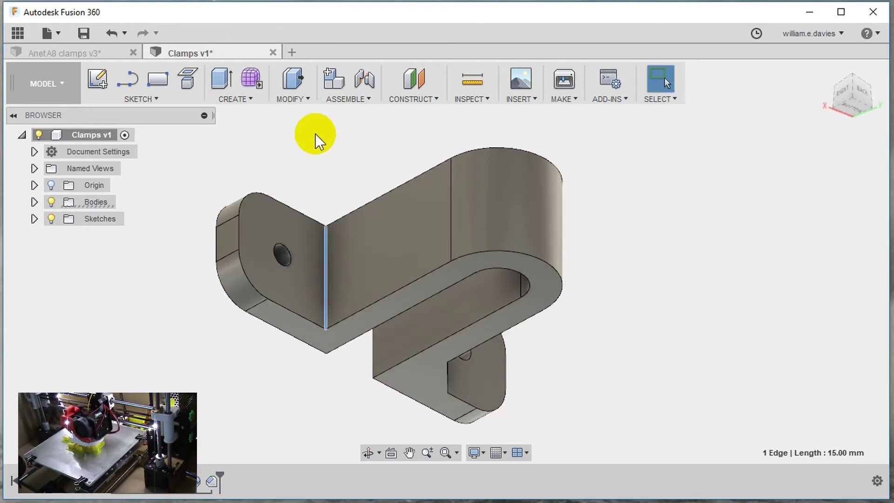
click(303, 98)
click(308, 164)
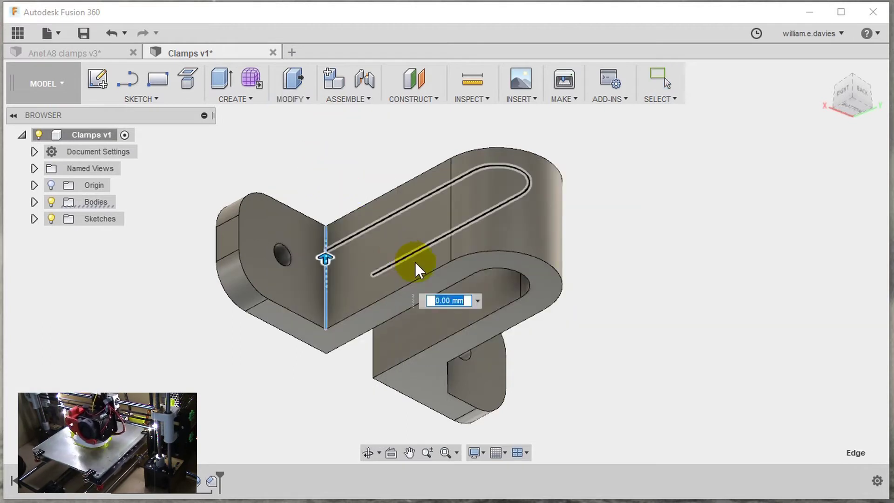
text(5)
key(Return)
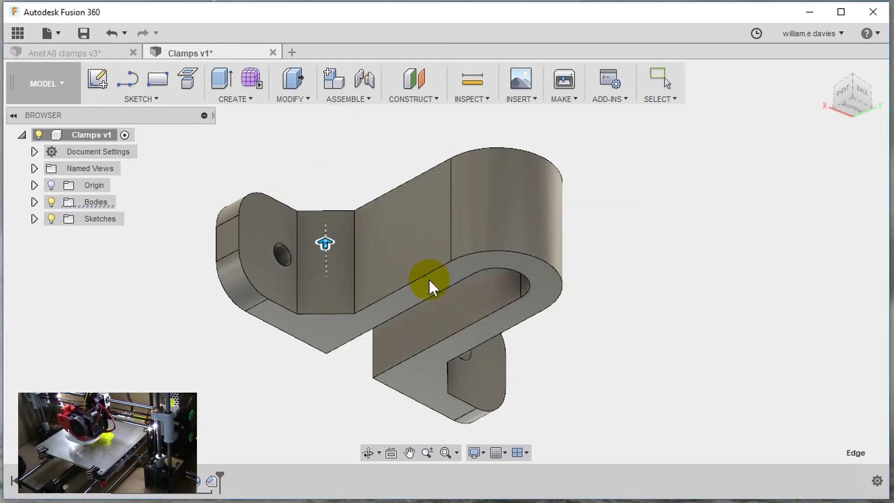
shift+middle_drag(639, 295, 560, 212)
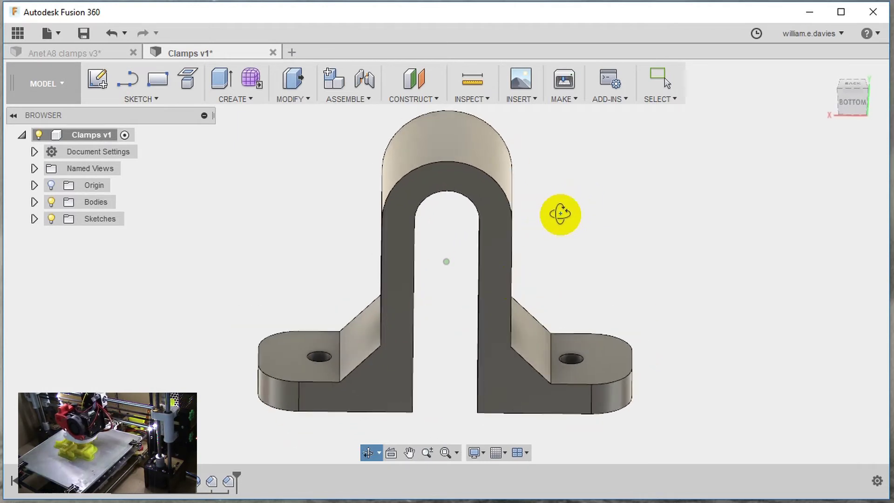
Step: Rename Body1 in the Browser's Bodies list to 'Clamp Anet A8'
click(34, 202)
double_click(107, 219)
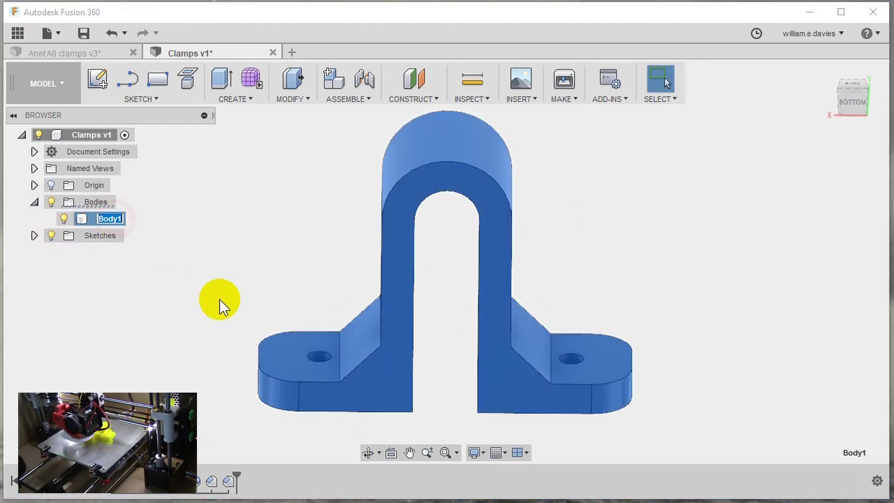
text(Cla)
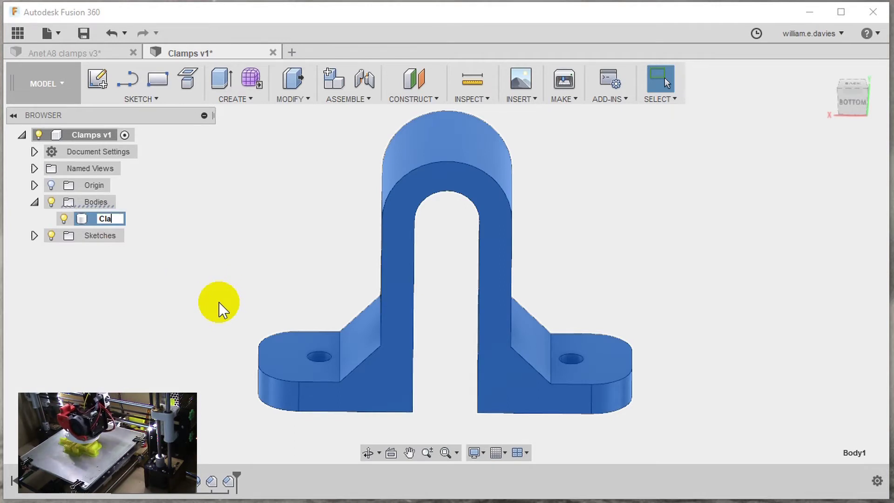
text(mp)
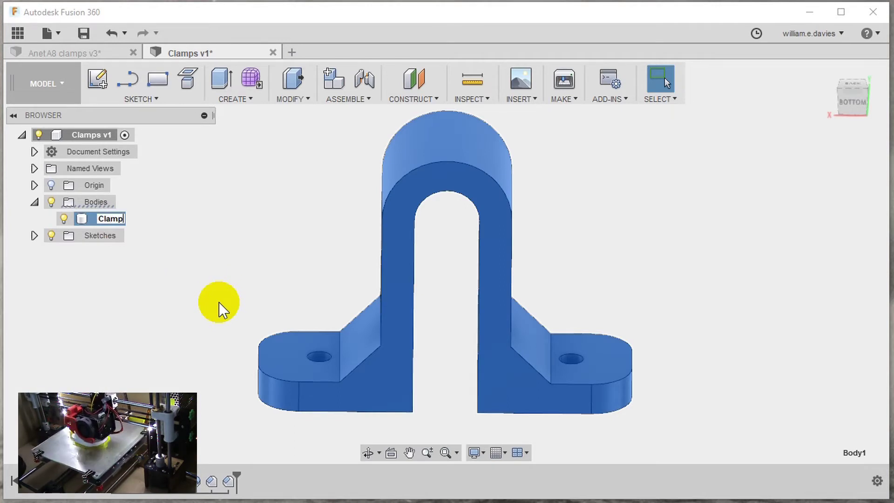
text( Ane)
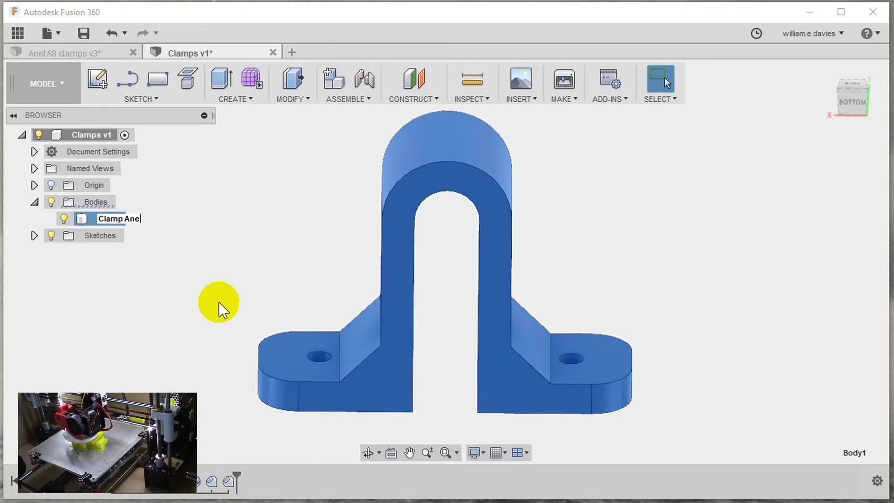
text(t )
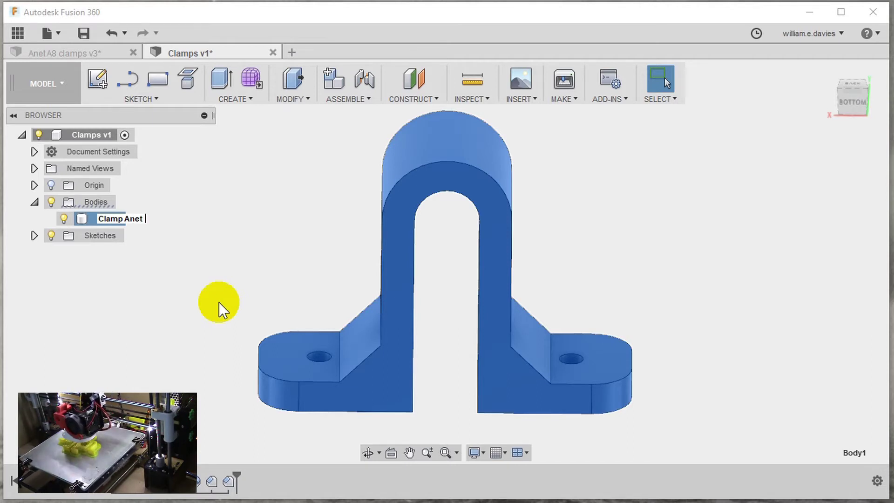
text(A8)
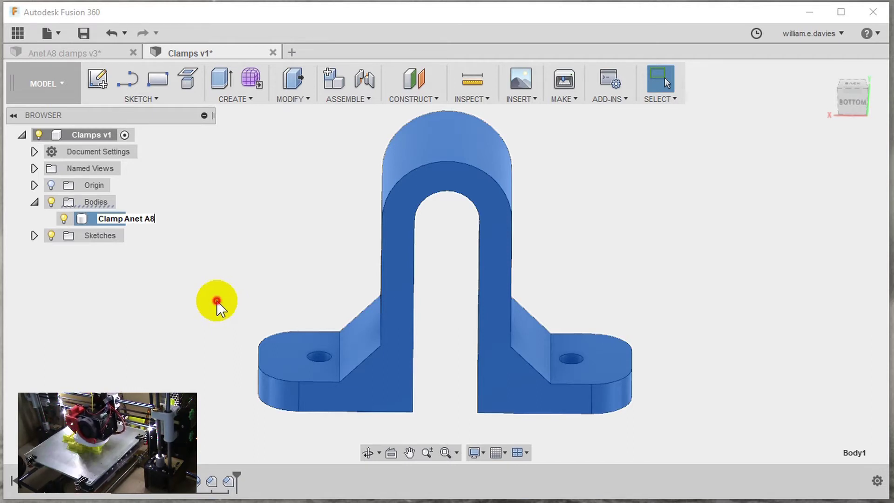
key(Return)
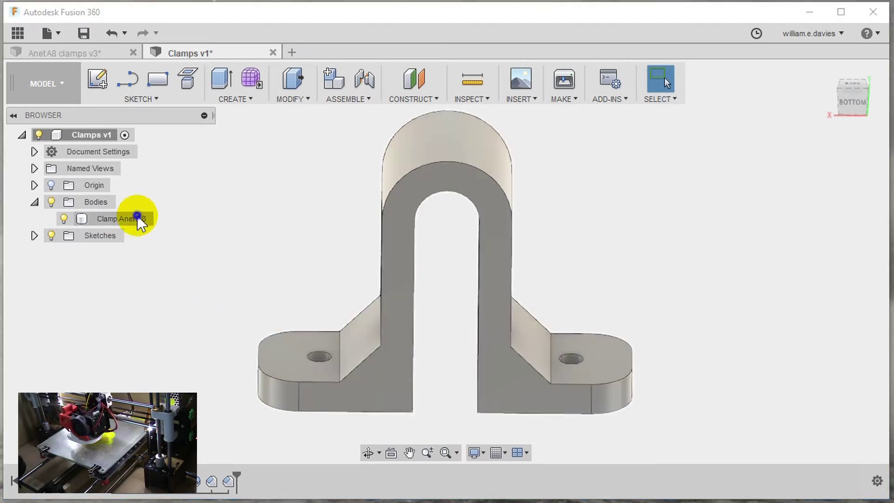
Step: Save the Clamp Anet A8 body as an STL file to the Desktop
right_click(140, 218)
click(188, 360)
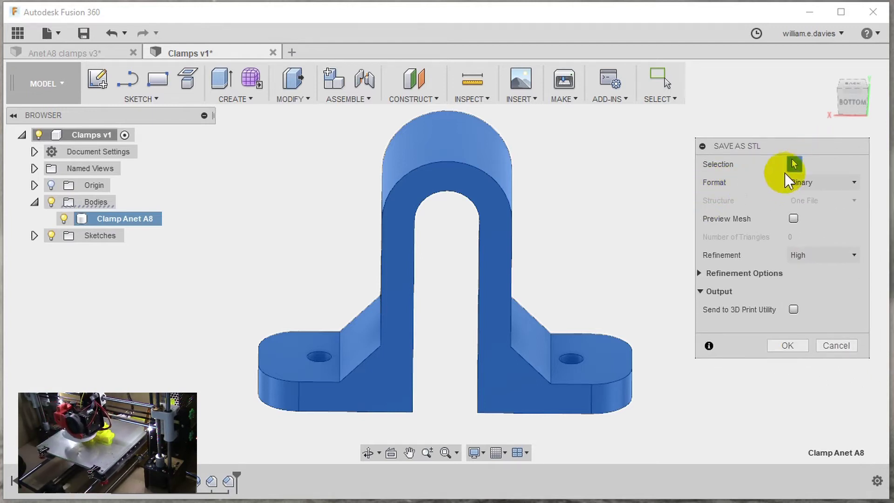
click(789, 349)
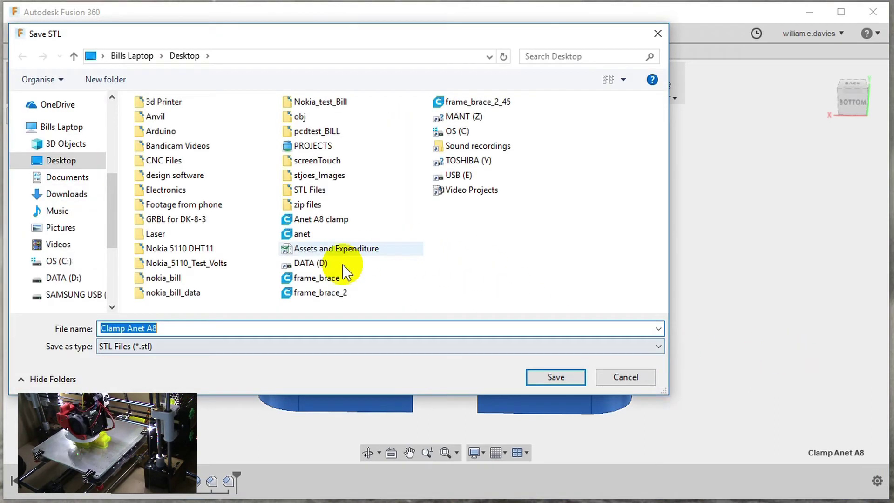
click(559, 378)
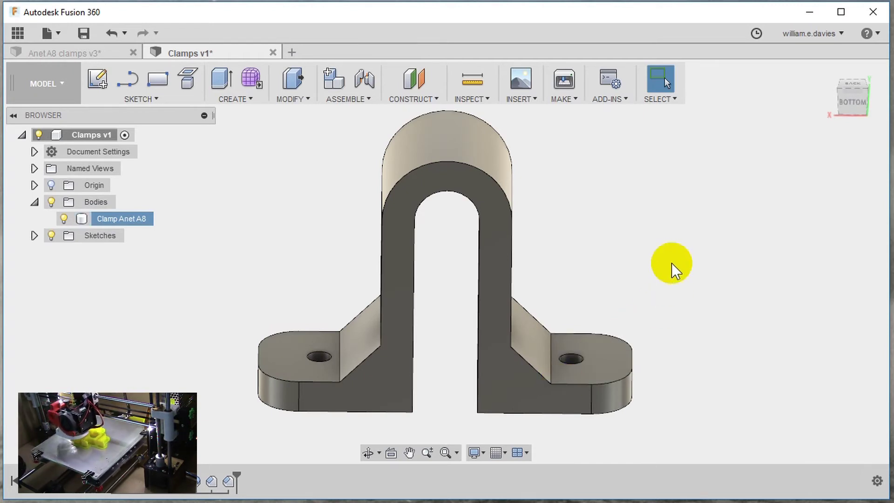
shift+middle_drag(734, 242, 802, 136)
click(828, 71)
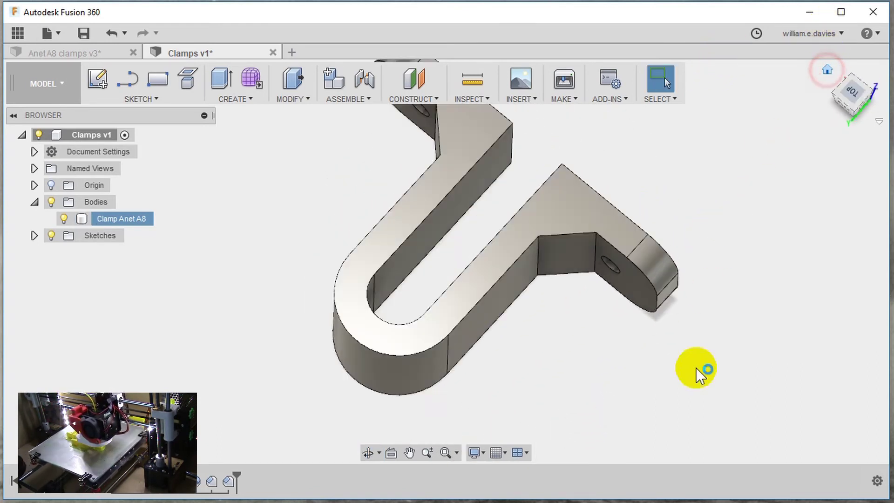